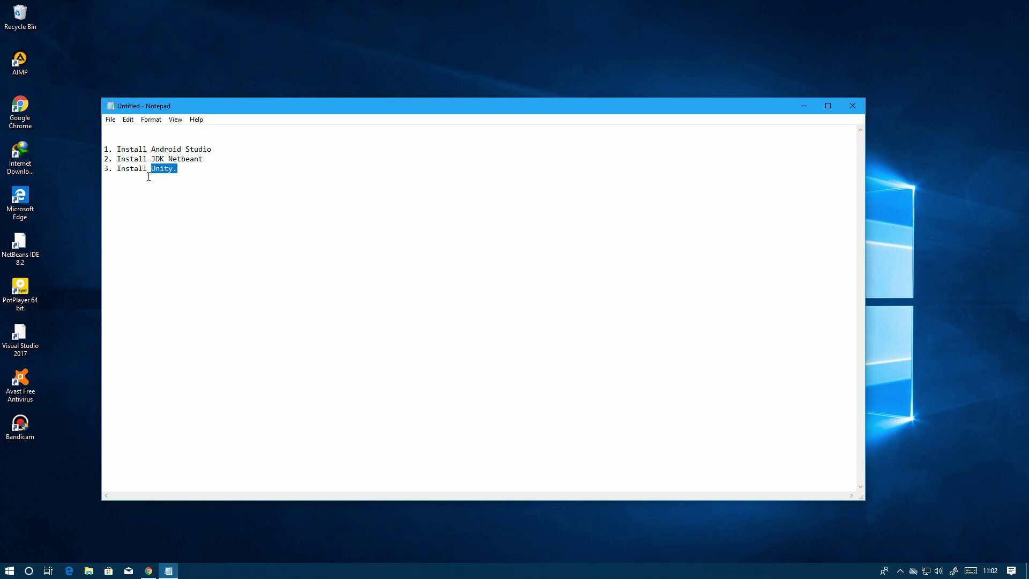
{"action": "key", "text": "Up"}
{"action": "key", "text": "ctrl+shift+Right"}
{"action": "key", "text": "ctrl+shift+Right"}
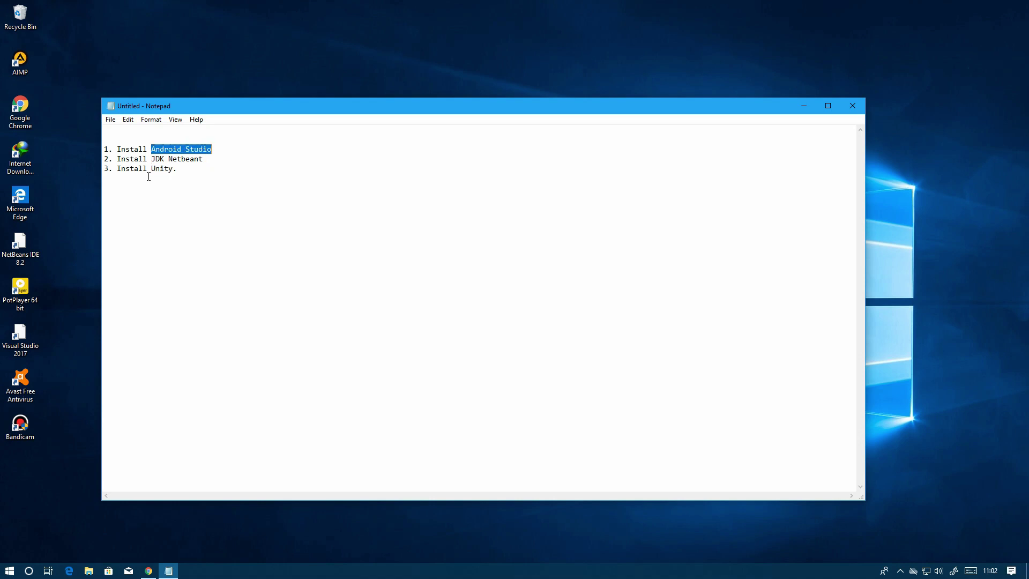
{"action": "key", "text": "Down"}
{"action": "key", "text": "ctrl+shift+Left"}
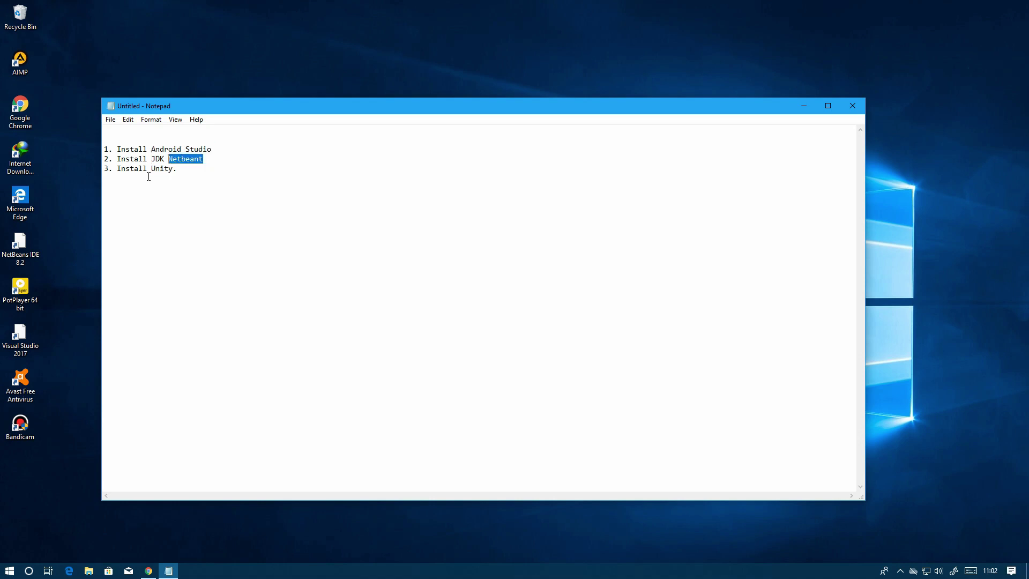
{"action": "key", "text": "Left"}
{"action": "key", "text": "Up"}
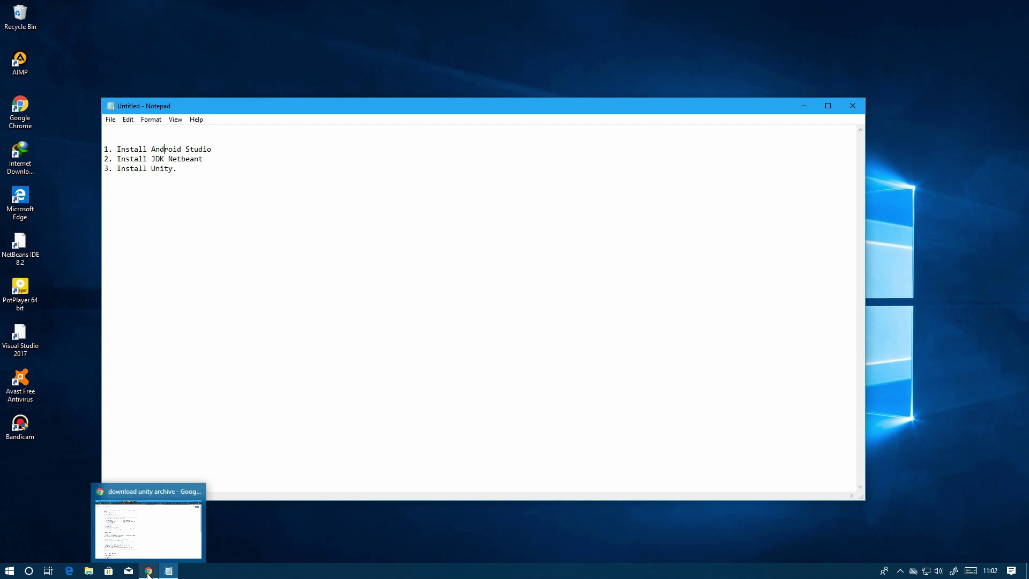
- Switch to Chrome and open the official Android Studio download page from the "download android studio" search results
{"action": "left_click", "coordinate": [149, 572]}
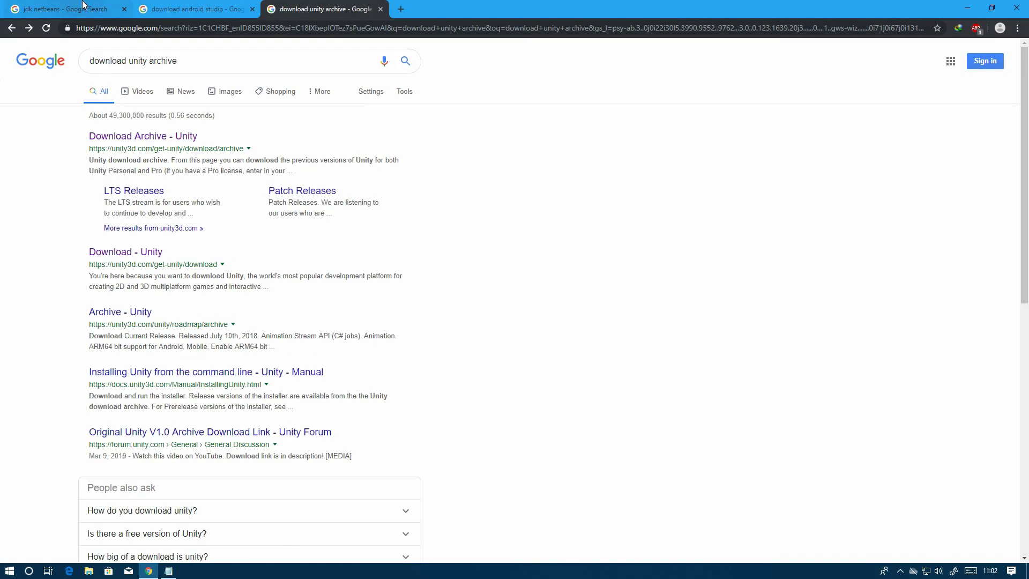
{"action": "left_click", "coordinate": [164, 7]}
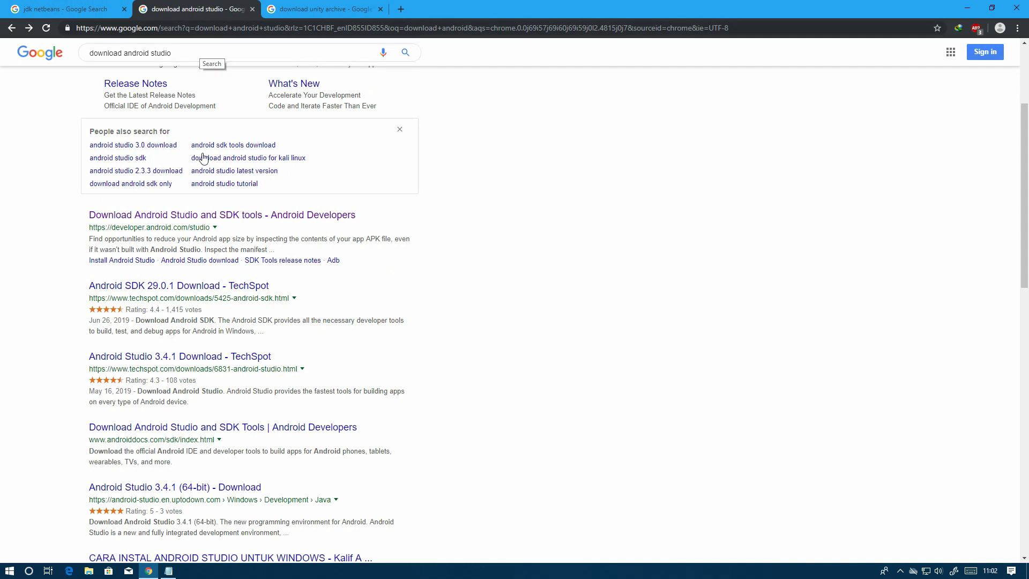
{"action": "scroll", "coordinate": [225, 170], "scroll_direction": "up", "scroll_amount": 3}
{"action": "left_click", "coordinate": [172, 142]}
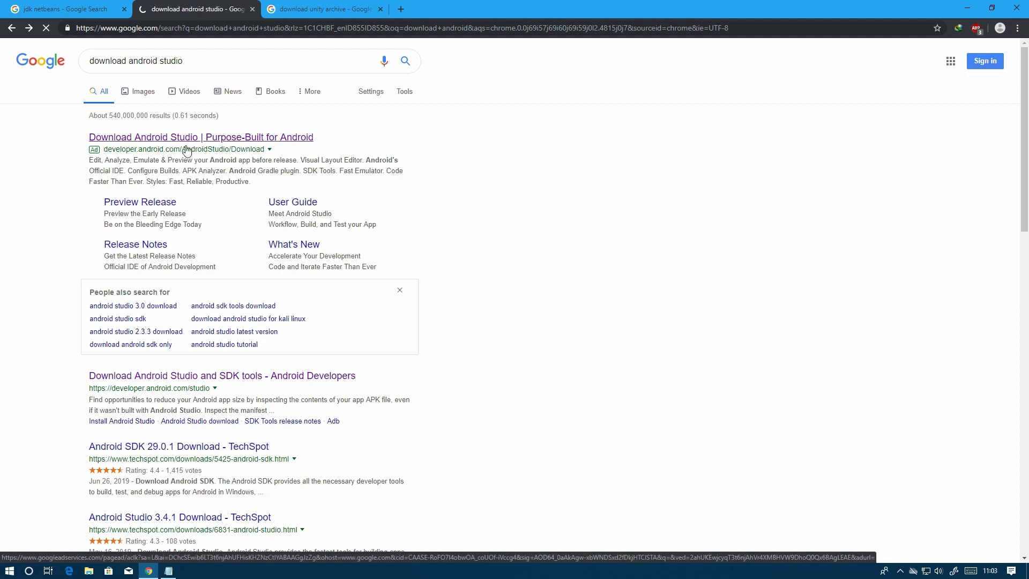
{"action": "scroll", "coordinate": [528, 315], "scroll_direction": "down", "scroll_amount": 4}
{"action": "scroll", "coordinate": [525, 316], "scroll_direction": "up", "scroll_amount": 4}
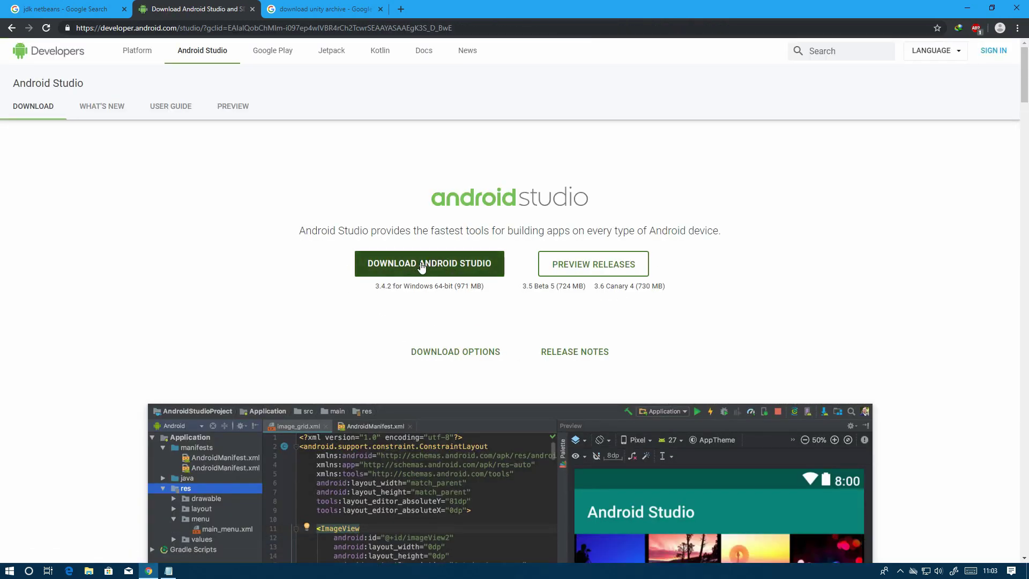
- Accept the Android Studio terms and conditions and download the Windows installer android-studio-ide-183.5692245-windows.exe
{"action": "left_click", "coordinate": [421, 265]}
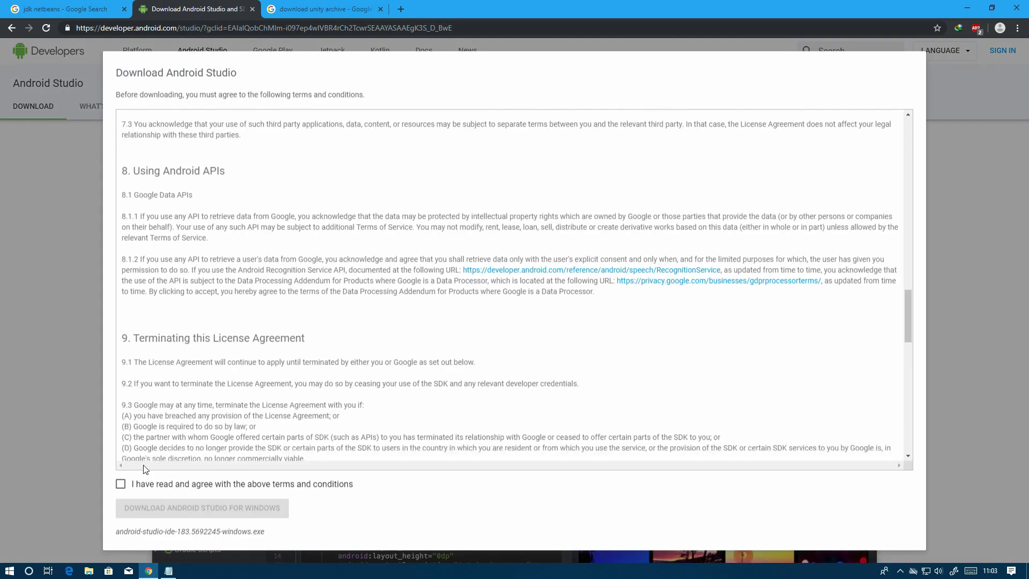
{"action": "scroll", "coordinate": [145, 466], "scroll_direction": "down", "scroll_amount": 1}
{"action": "left_click", "coordinate": [146, 485]}
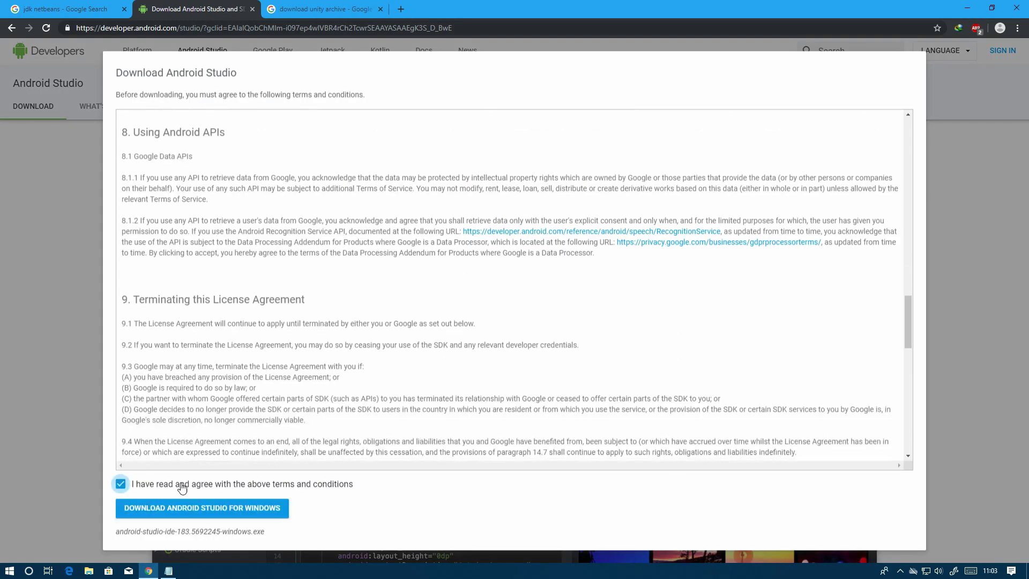
{"action": "left_click", "coordinate": [225, 510]}
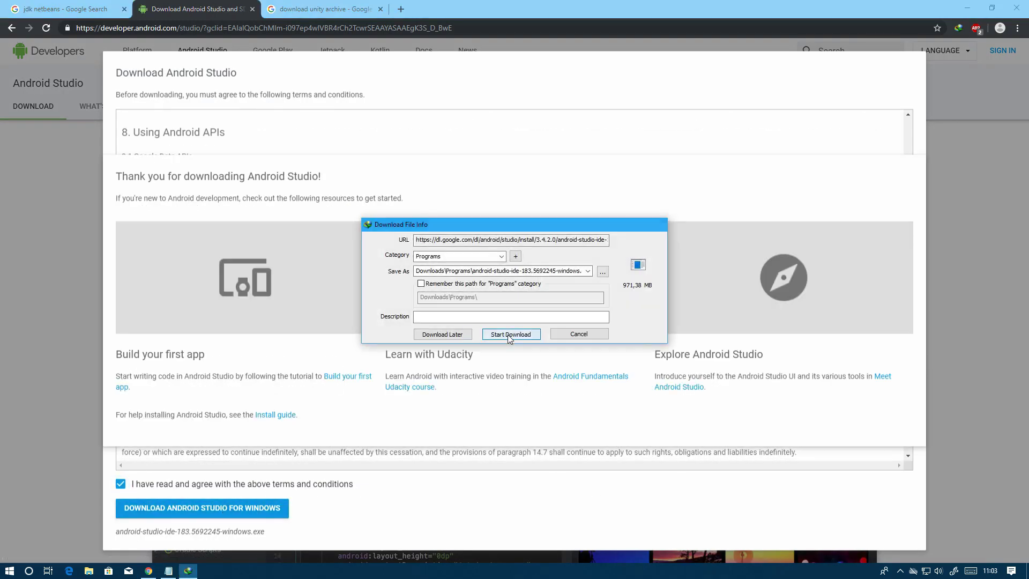
{"action": "left_click", "coordinate": [508, 334]}
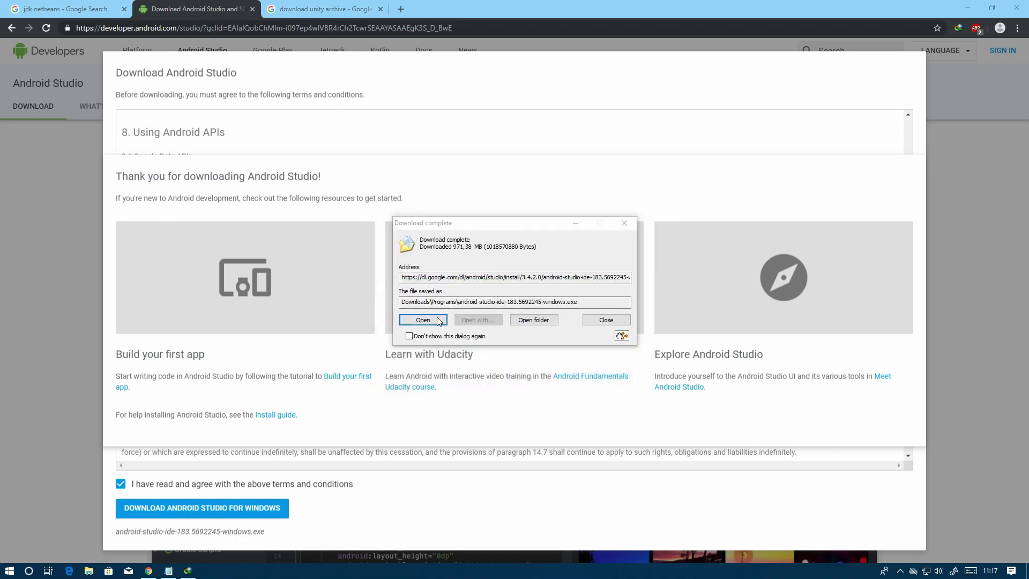
- Run the downloaded Android Studio installer and install it with the default components, location and Start Menu folder
{"action": "left_click", "coordinate": [438, 321]}
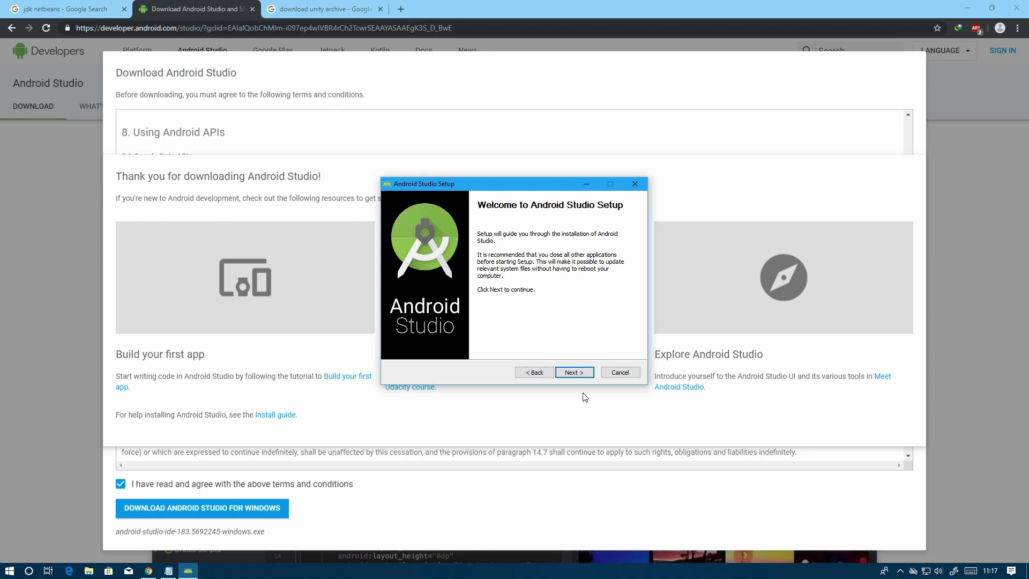
{"action": "left_click", "coordinate": [579, 374]}
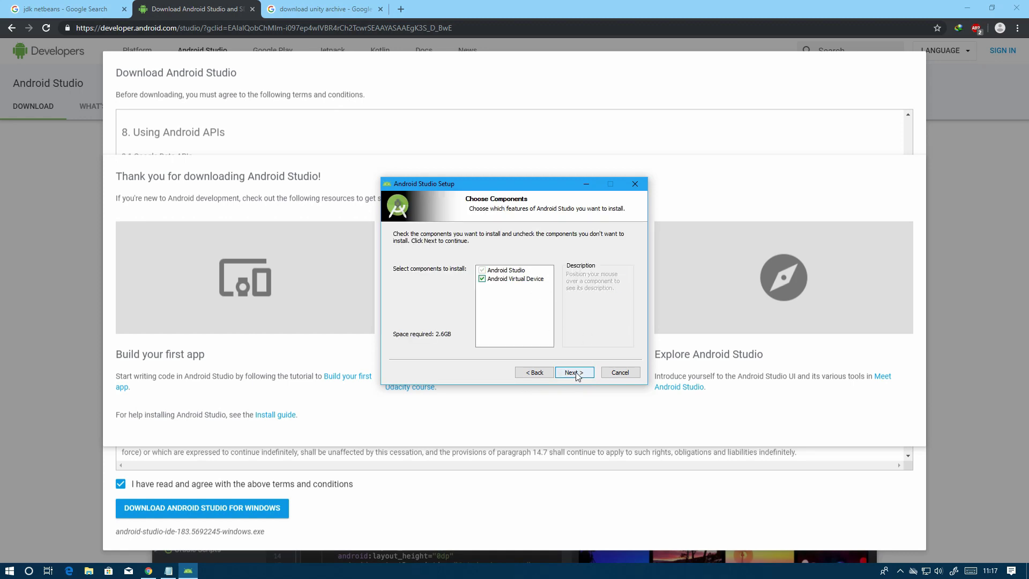
{"action": "left_click", "coordinate": [575, 374]}
{"action": "left_click", "coordinate": [575, 374]}
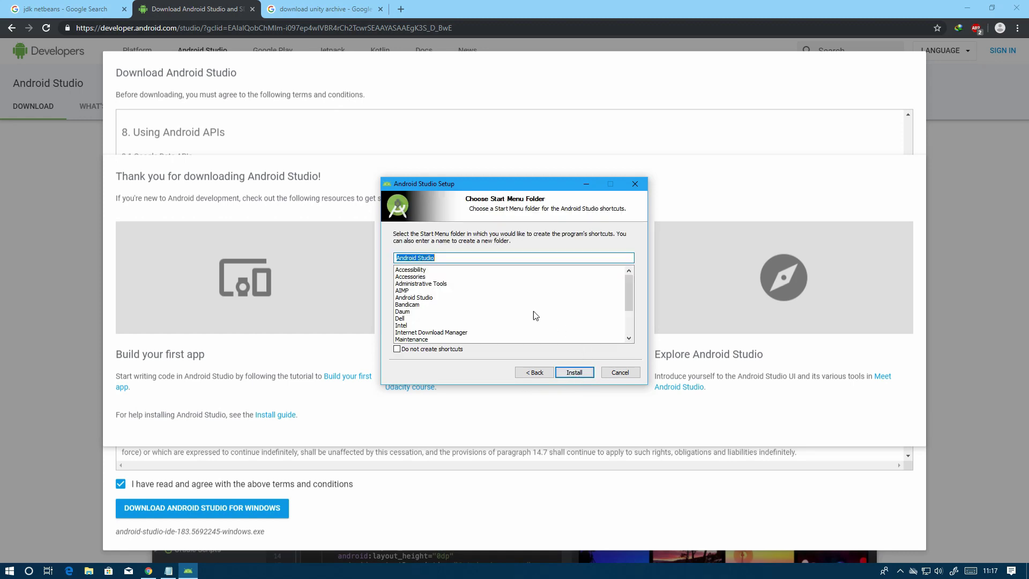
{"action": "left_click", "coordinate": [574, 373]}
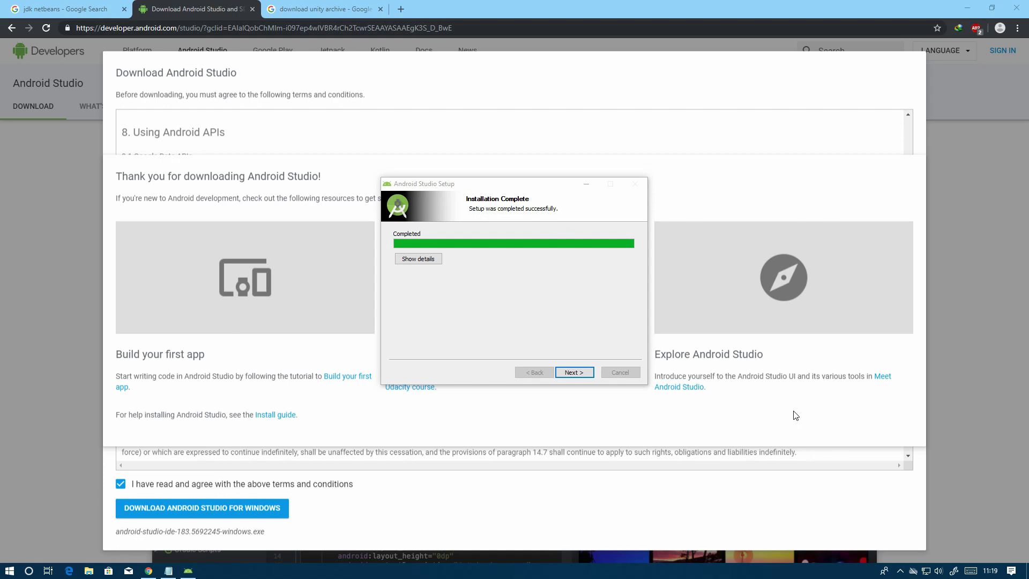
- Finish the Android Studio setup without launching the program, and mark its line "(sudah)" in the Notepad checklist
{"action": "left_click", "coordinate": [574, 374]}
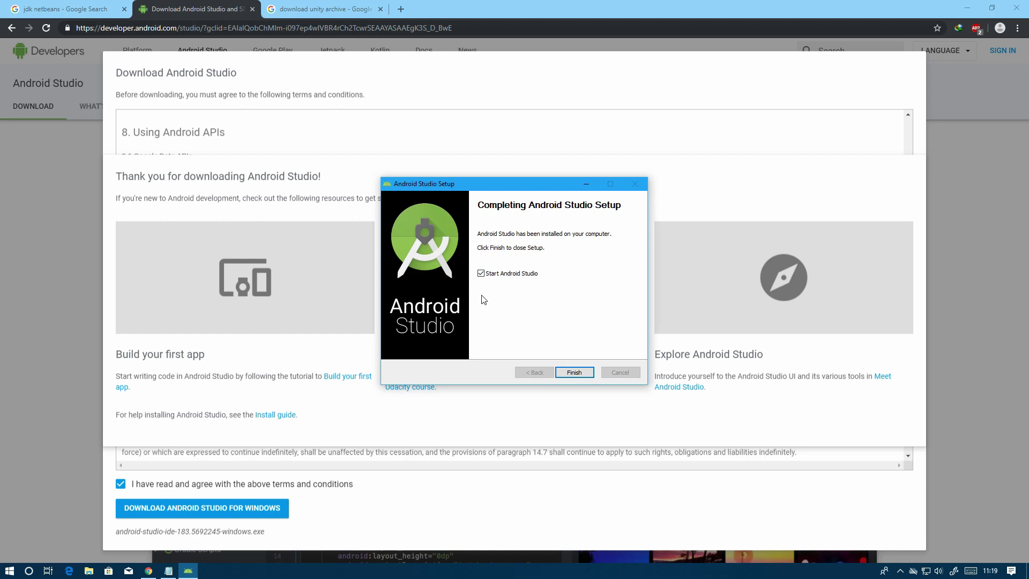
{"action": "left_click", "coordinate": [509, 274]}
{"action": "left_click", "coordinate": [574, 371]}
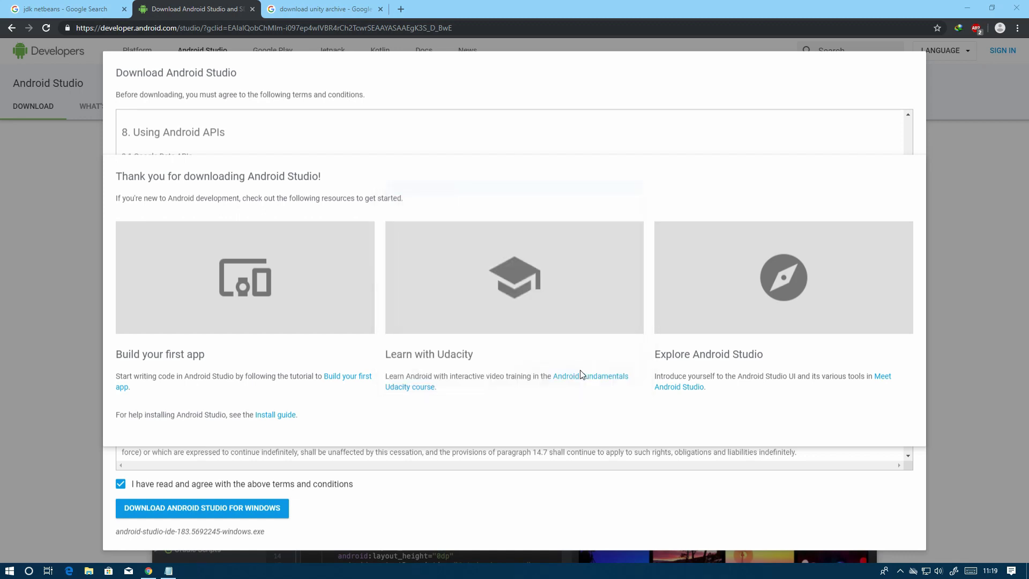
{"action": "left_click", "coordinate": [169, 570]}
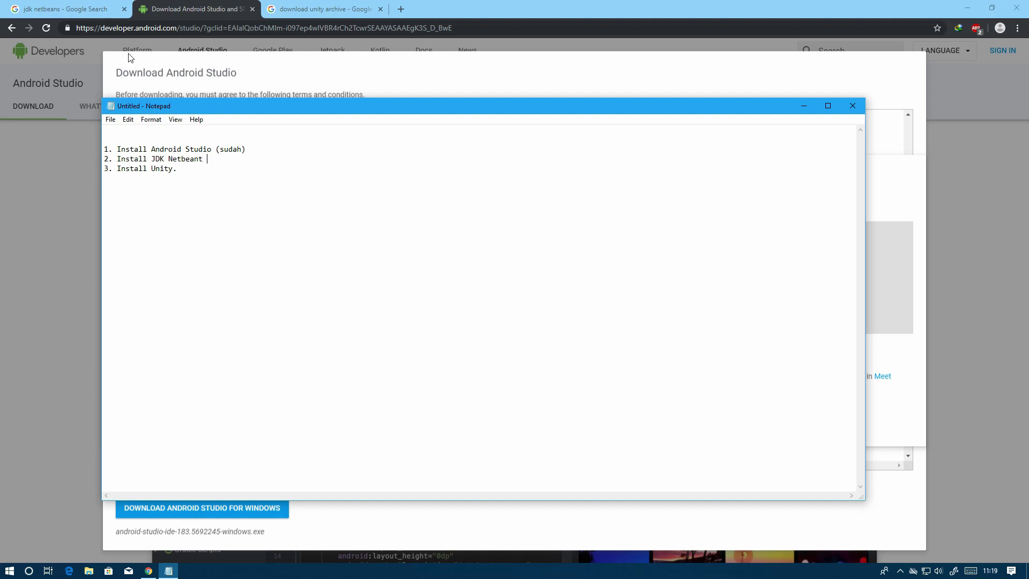
- Open Oracle's "JDK 8u111 with NetBeans 8.2" download page from the "jdk netbeans" search results in Chrome
{"action": "left_click", "coordinate": [71, 8]}
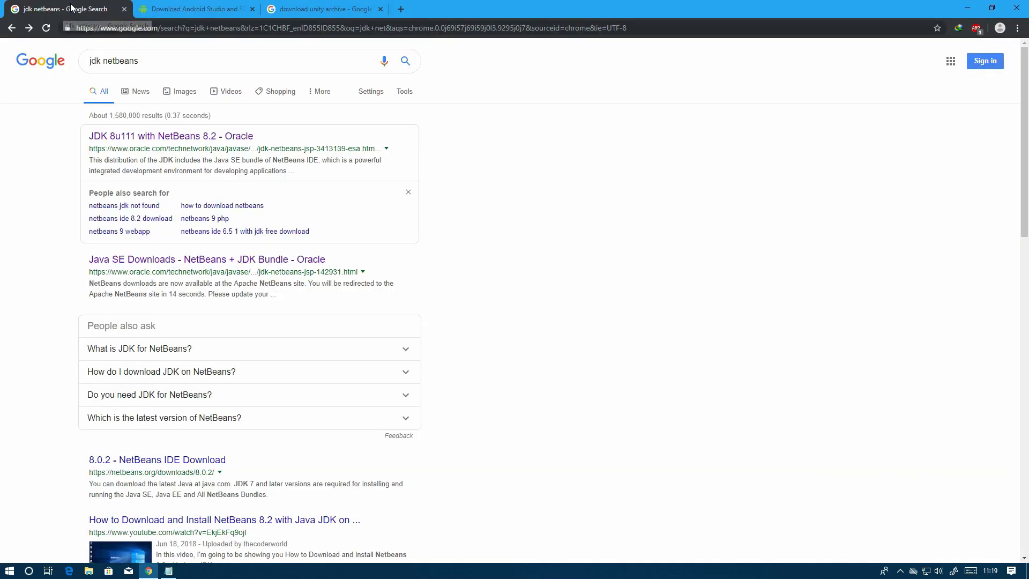
{"action": "left_click_drag", "start_coordinate": [204, 56], "coordinate": [52, 66]}
{"action": "left_click", "coordinate": [10, 161]}
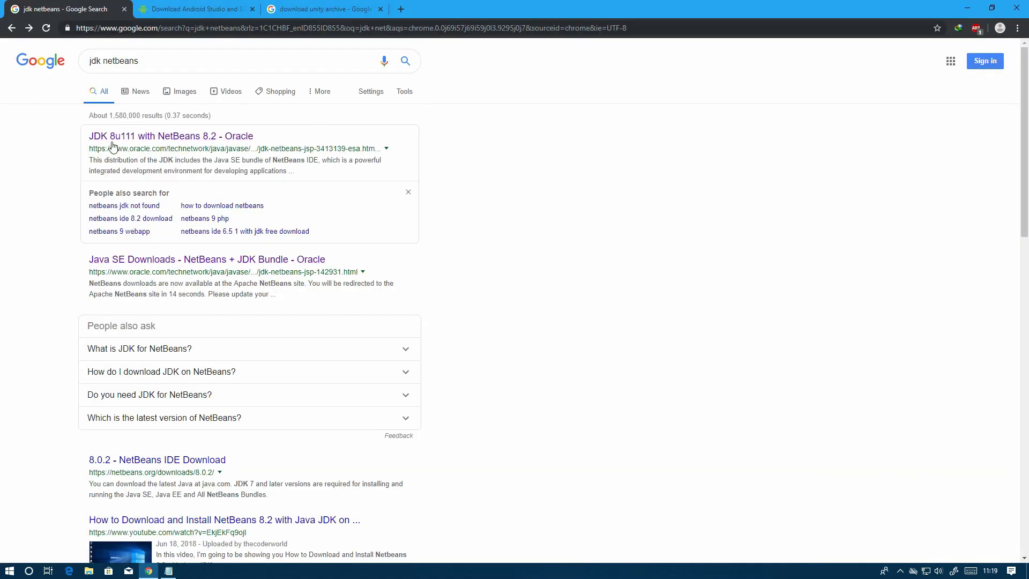
{"action": "left_click", "coordinate": [153, 139]}
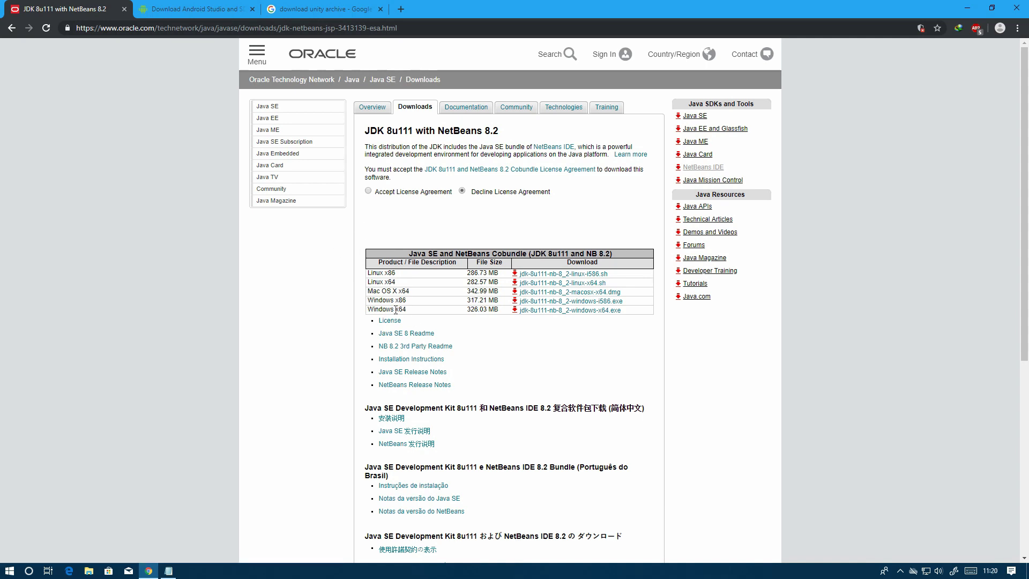
- Accept the Oracle license agreement and download the Windows x64 bundle jdk-8u111-nb-8_2-windows-x64.exe
{"action": "left_click_drag", "start_coordinate": [407, 310], "coordinate": [368, 310]}
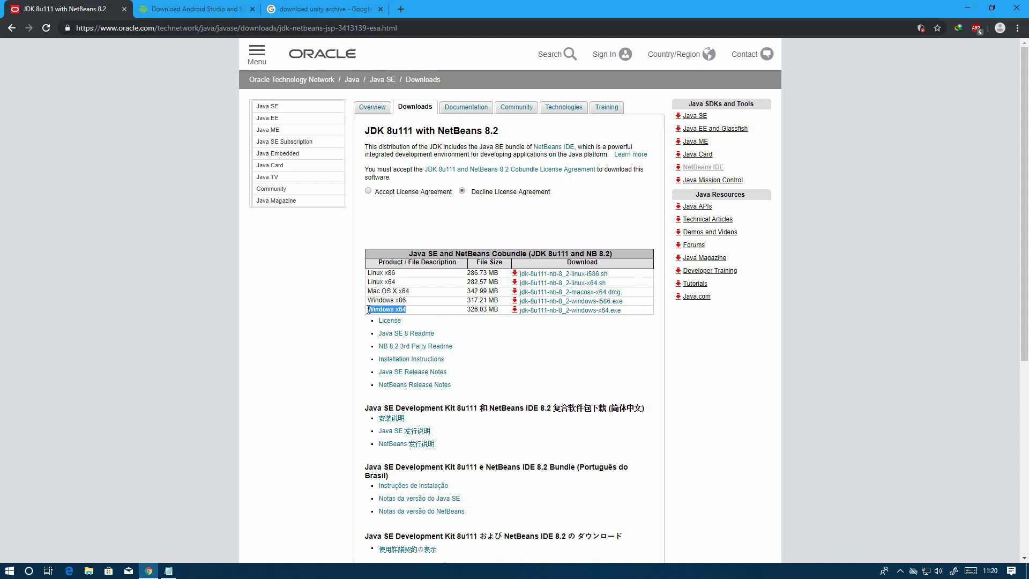
{"action": "left_click", "coordinate": [368, 191]}
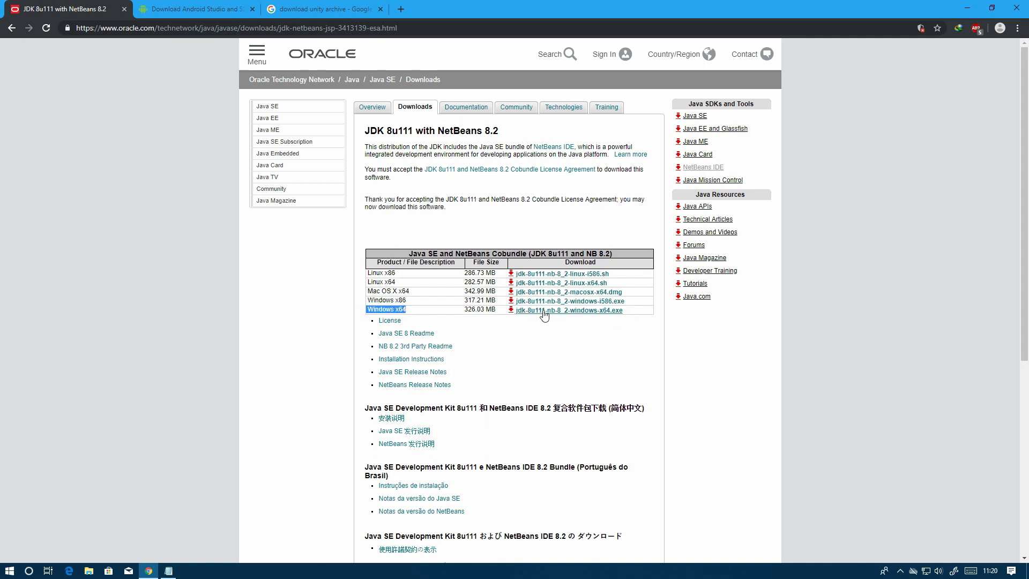
{"action": "left_click", "coordinate": [594, 313]}
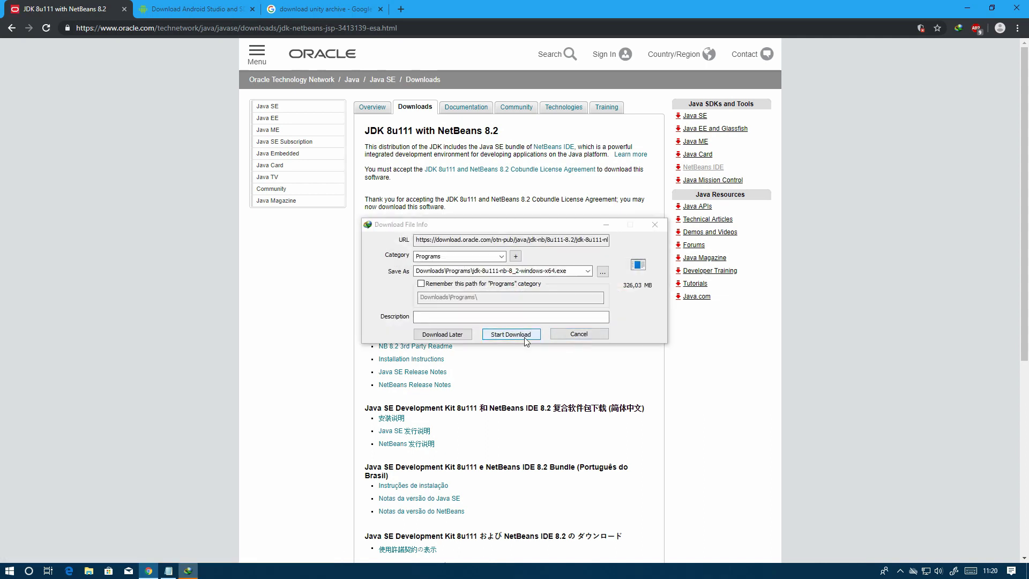
{"action": "left_click", "coordinate": [528, 333]}
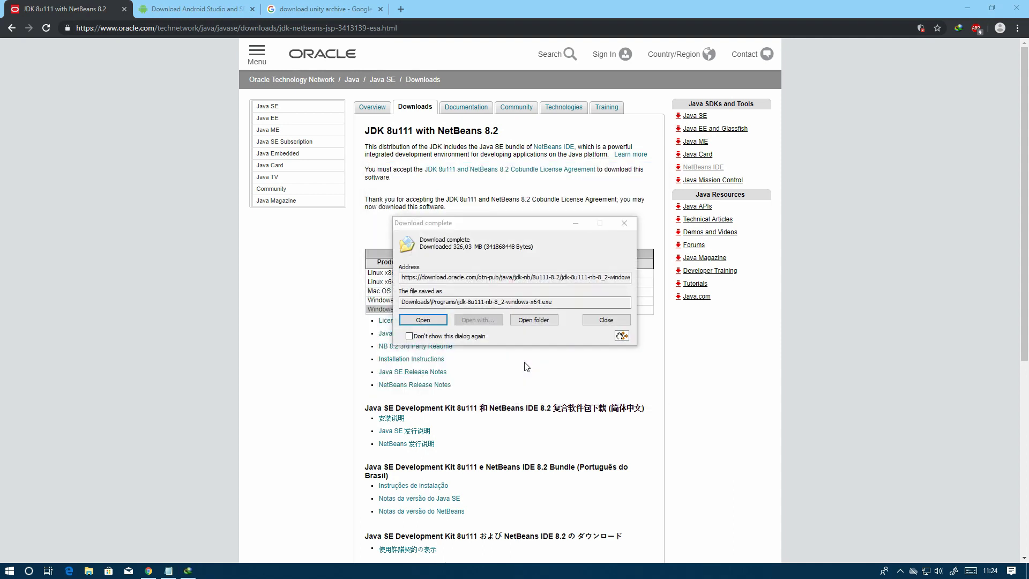
- Run the downloaded bundle installer and install JDK 8 Update 111 and NetBeans IDE 8.2 in their default folders
{"action": "left_click", "coordinate": [442, 320]}
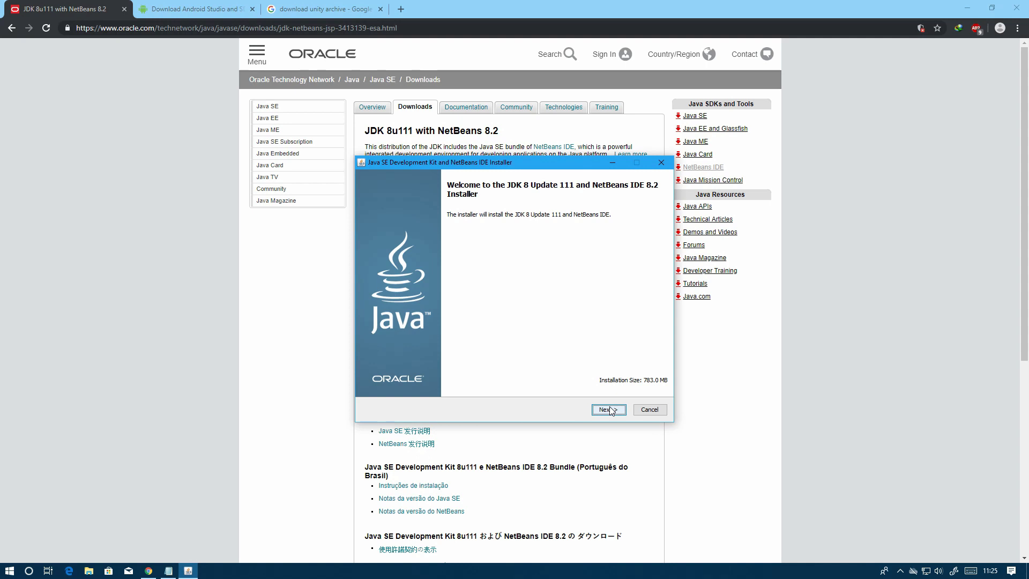
{"action": "left_click", "coordinate": [609, 409]}
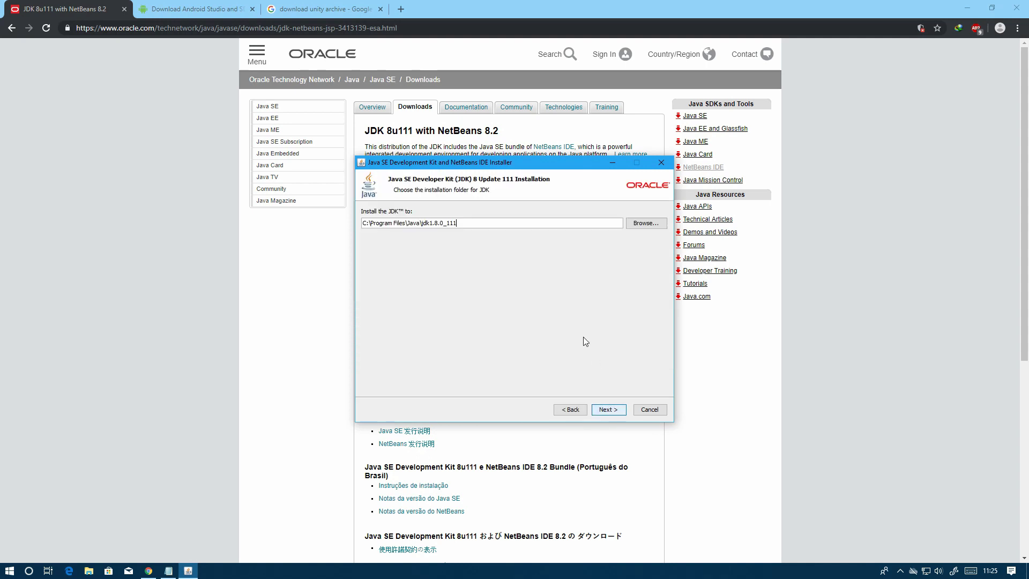
{"action": "left_click", "coordinate": [608, 409]}
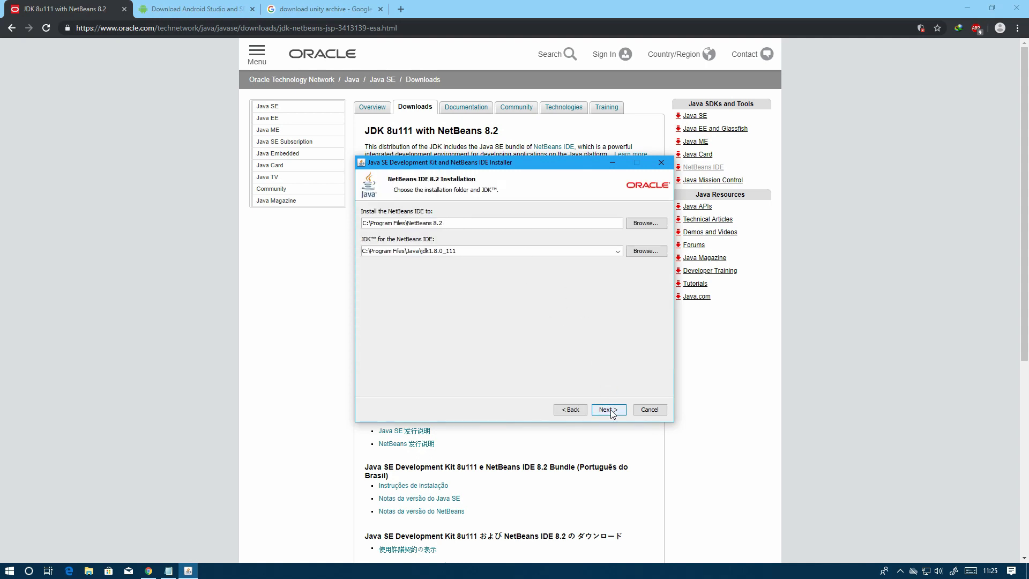
{"action": "left_click", "coordinate": [609, 409]}
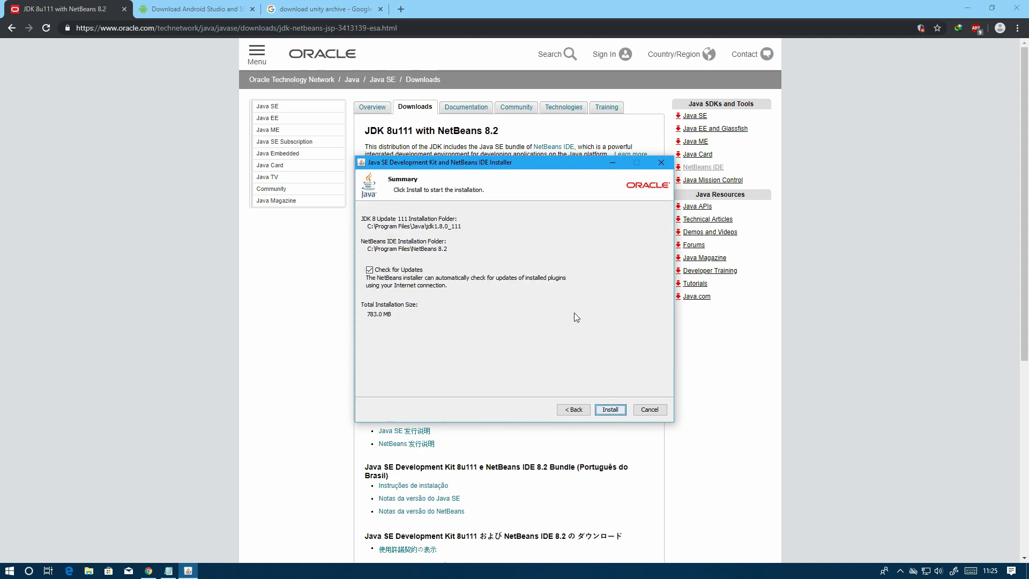
{"action": "left_click", "coordinate": [614, 411]}
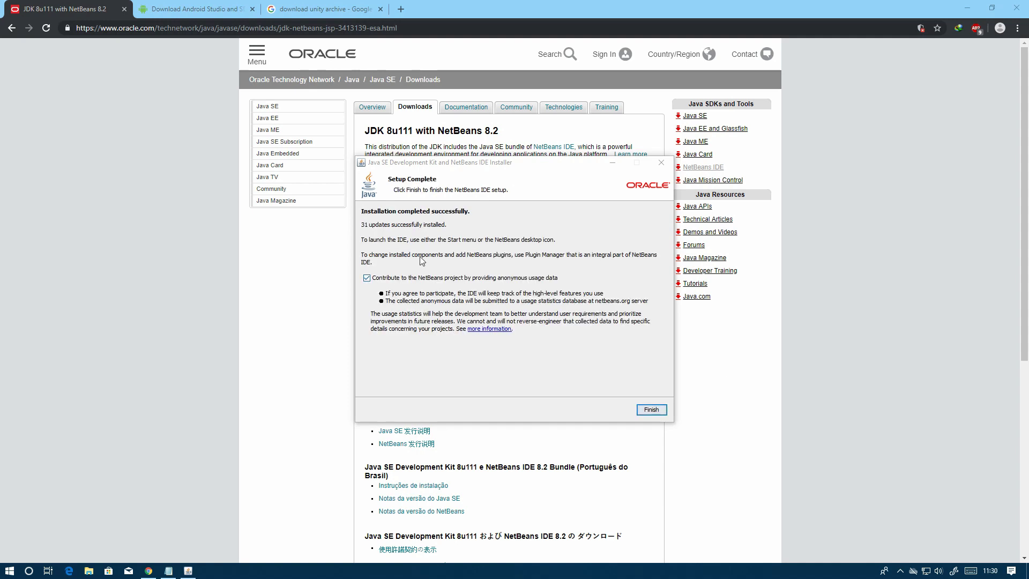
- Finish the JDK and NetBeans setup, and mark the JDK Netbeant line "(sudah)" in the Notepad checklist
{"action": "left_click", "coordinate": [649, 410]}
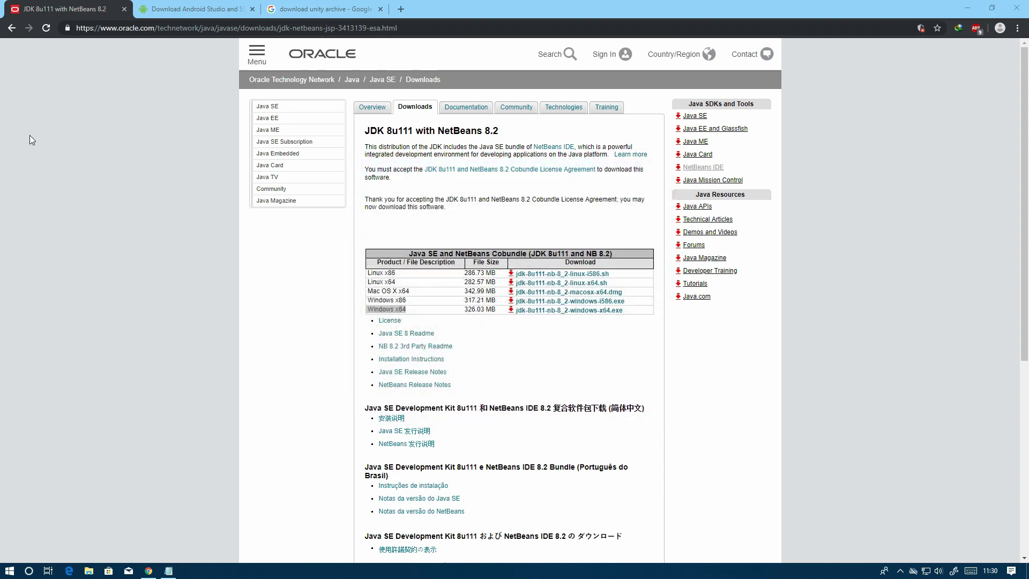
{"action": "left_click", "coordinate": [168, 568]}
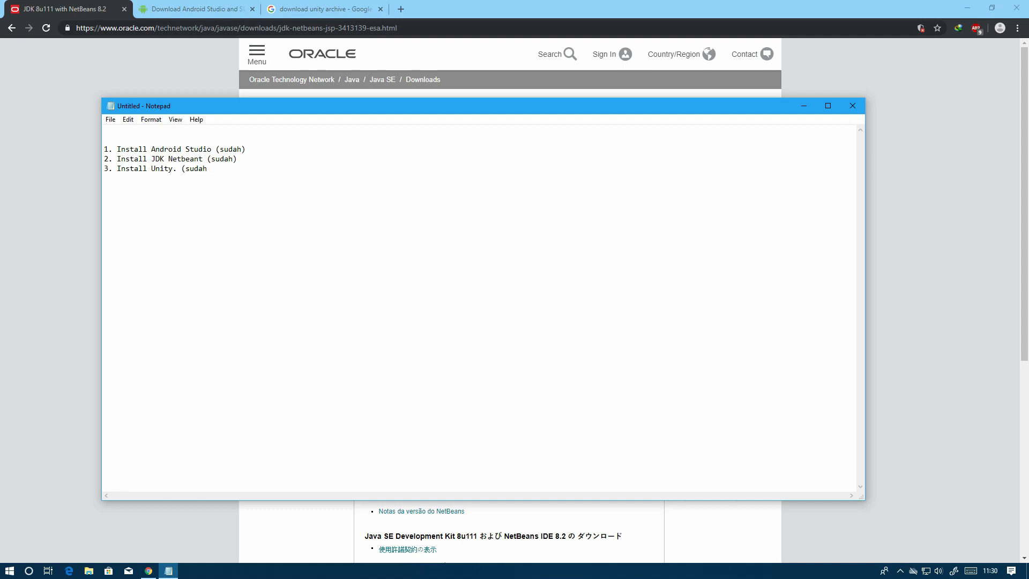
- Open the Unity download archive from the search results in Chrome and show the Unity 2018.x releases
{"action": "left_click", "coordinate": [308, 10]}
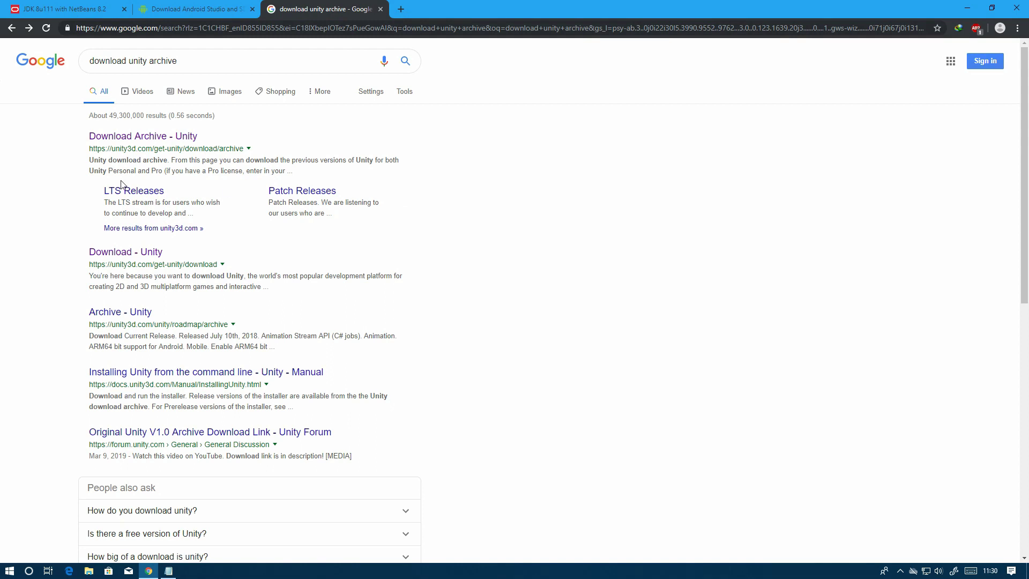
{"action": "left_click", "coordinate": [159, 140]}
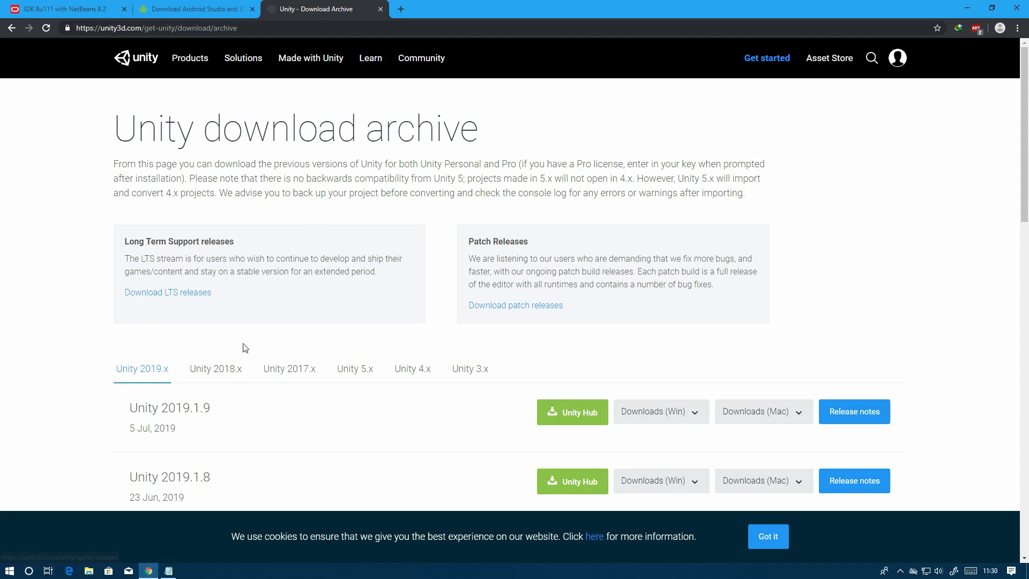
{"action": "scroll", "coordinate": [241, 343], "scroll_direction": "down", "scroll_amount": 2}
{"action": "left_click", "coordinate": [215, 262]}
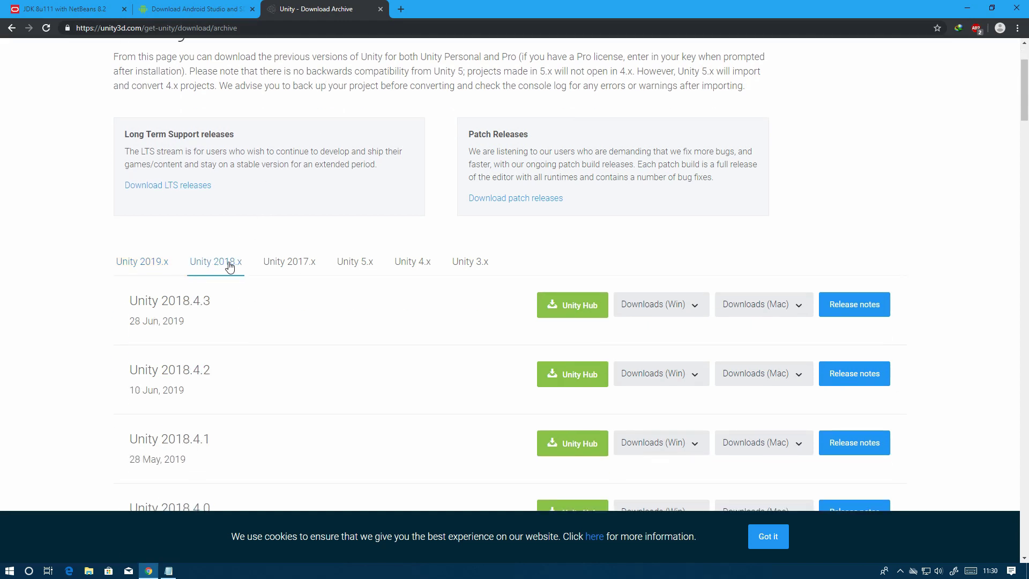
- Download the Windows Unity Installer for Unity 2018.2.15, resolving the duplicate download with the existing-file option
{"action": "scroll", "coordinate": [224, 306], "scroll_direction": "down", "scroll_amount": 13}
{"action": "scroll", "coordinate": [228, 316], "scroll_direction": "down", "scroll_amount": 19}
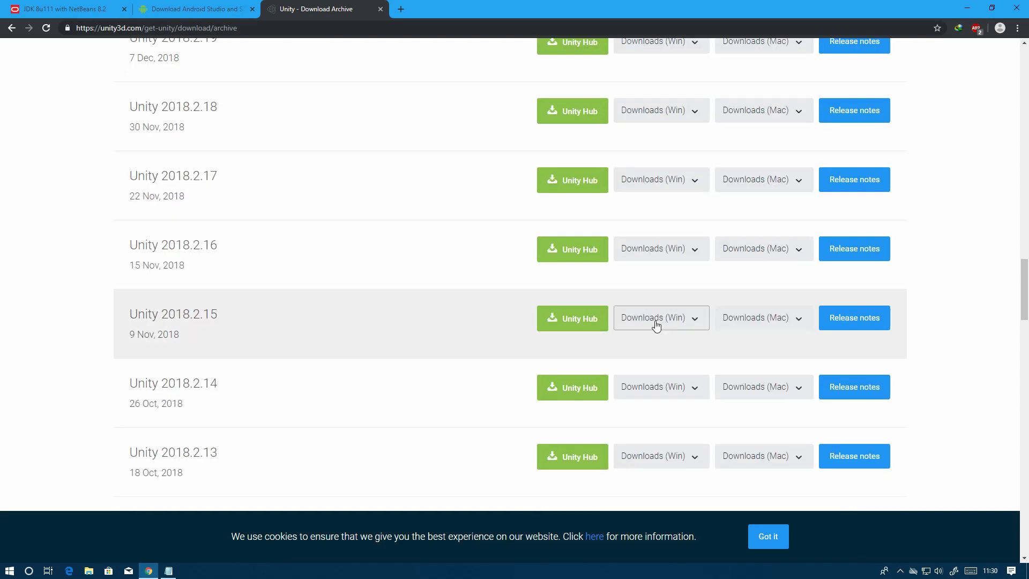
{"action": "left_click", "coordinate": [697, 319]}
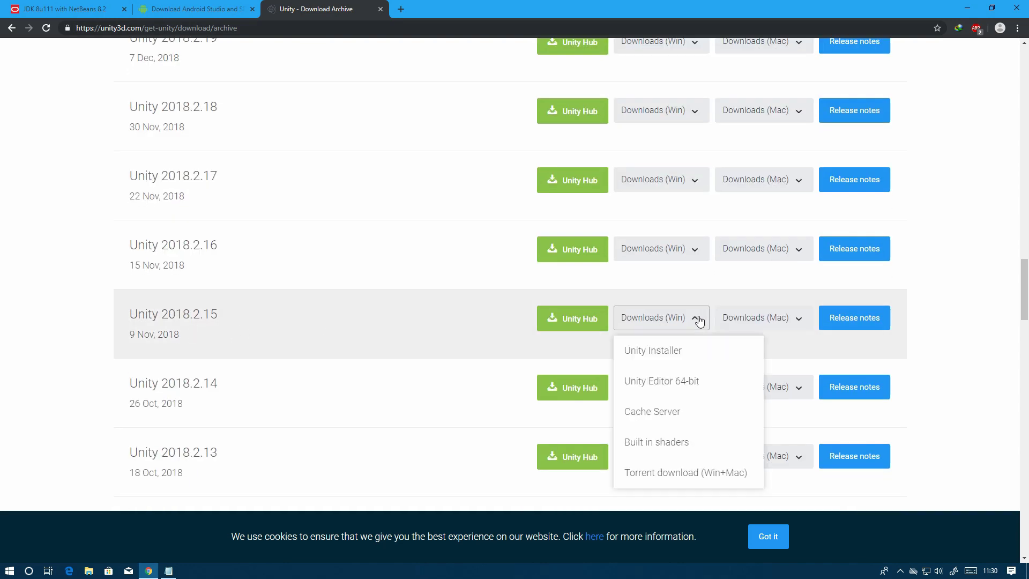
{"action": "left_click", "coordinate": [677, 355]}
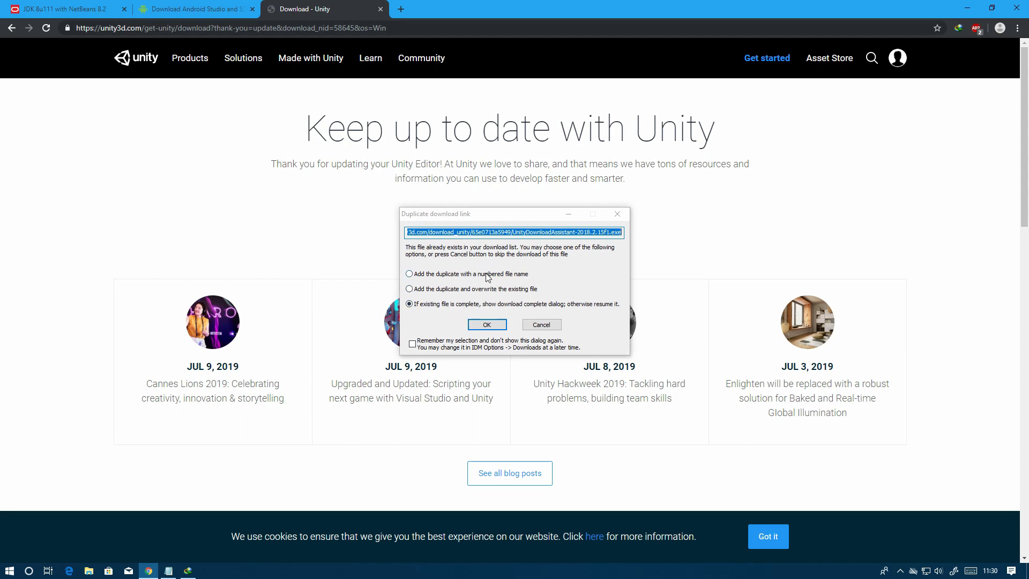
{"action": "left_click", "coordinate": [490, 323]}
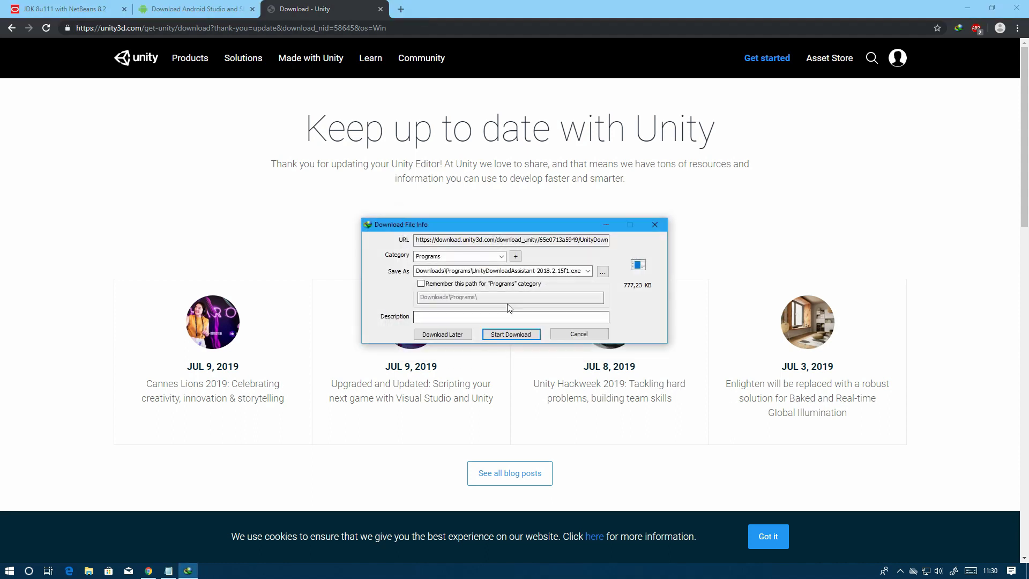
{"action": "left_click", "coordinate": [511, 334]}
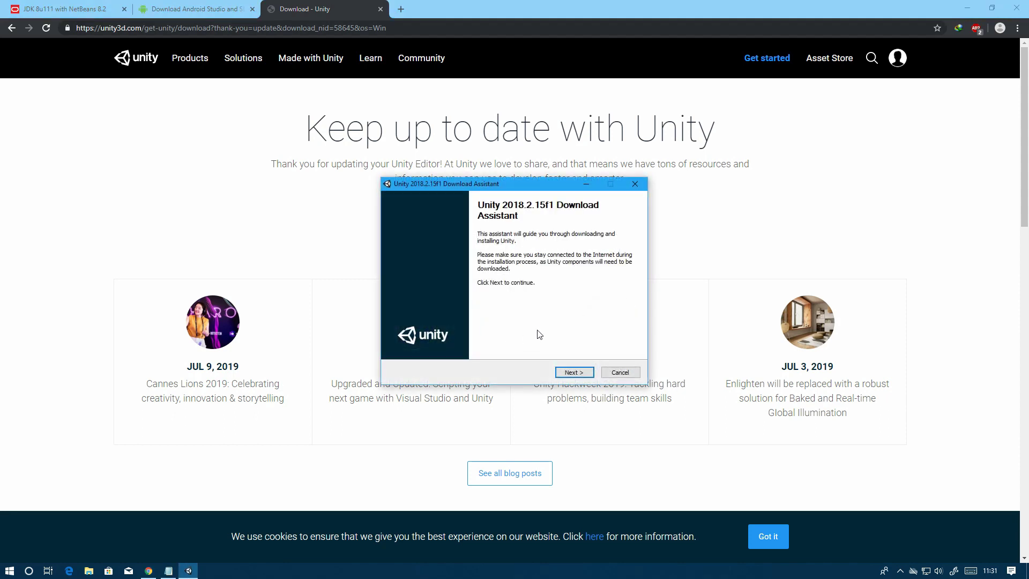
- Accept the Unity license terms in the Download Assistant and add Android Build Support to the default components
{"action": "left_click", "coordinate": [577, 374]}
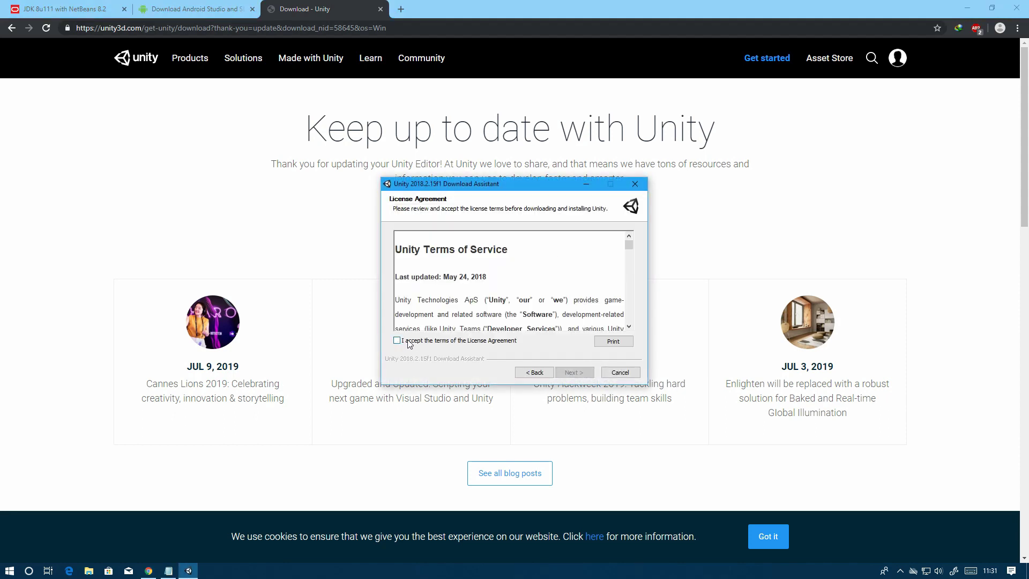
{"action": "left_click", "coordinate": [411, 342]}
{"action": "left_click", "coordinate": [571, 375]}
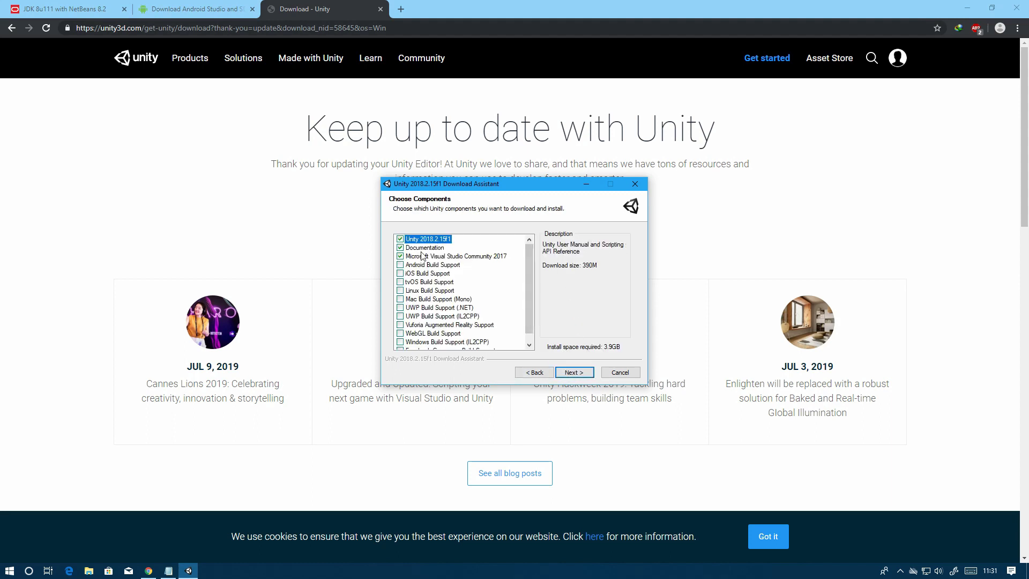
{"action": "scroll", "coordinate": [418, 296], "scroll_direction": "down", "scroll_amount": 1}
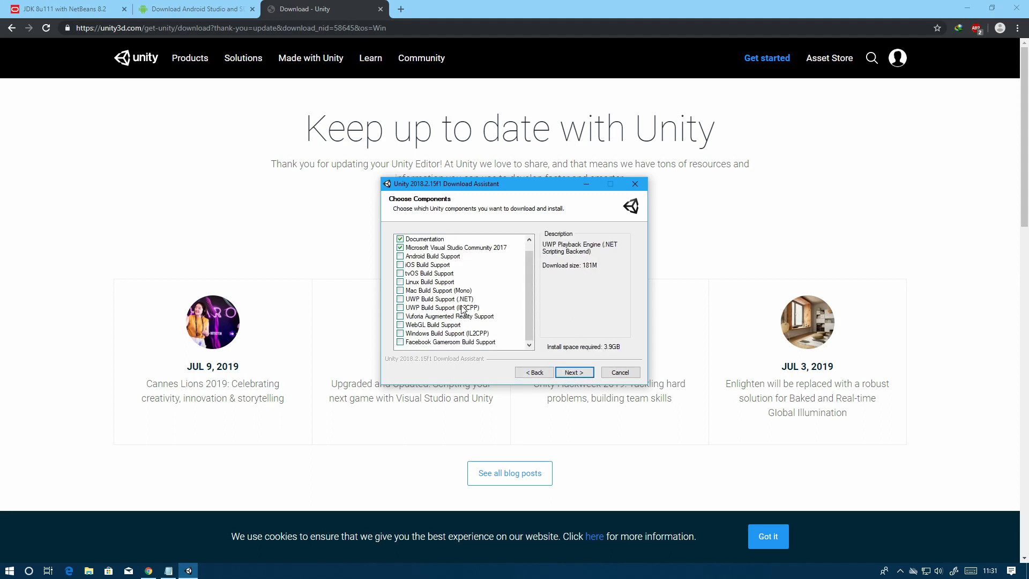
{"action": "scroll", "coordinate": [416, 293], "scroll_direction": "up", "scroll_amount": 1}
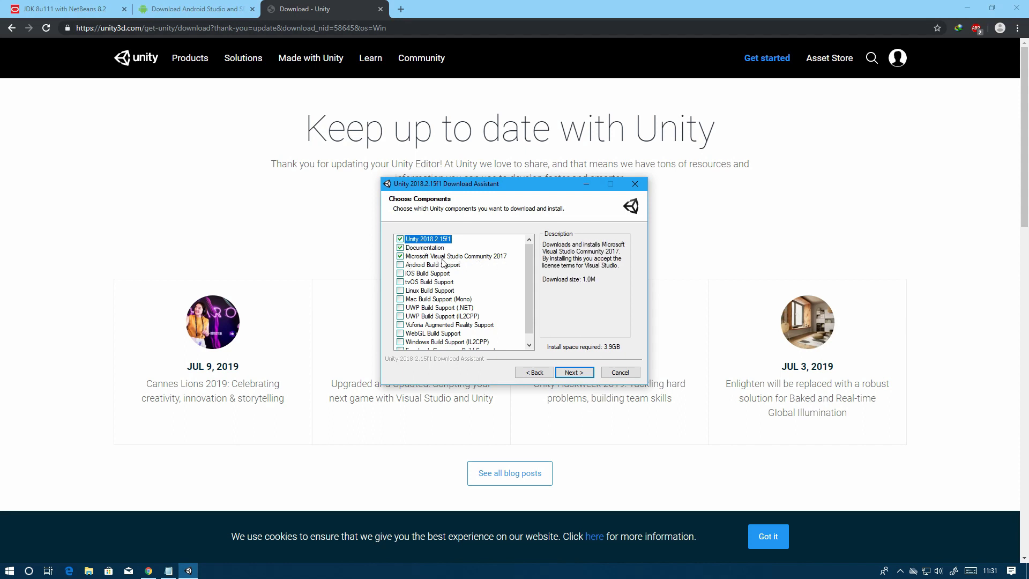
{"action": "left_click", "coordinate": [400, 265]}
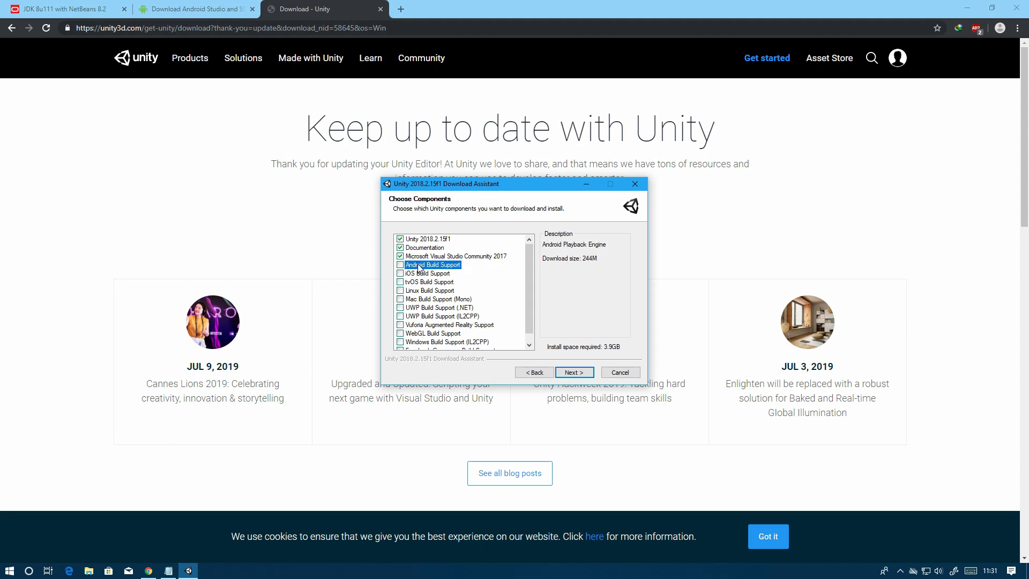
{"action": "left_click", "coordinate": [419, 265]}
{"action": "left_click", "coordinate": [576, 372]}
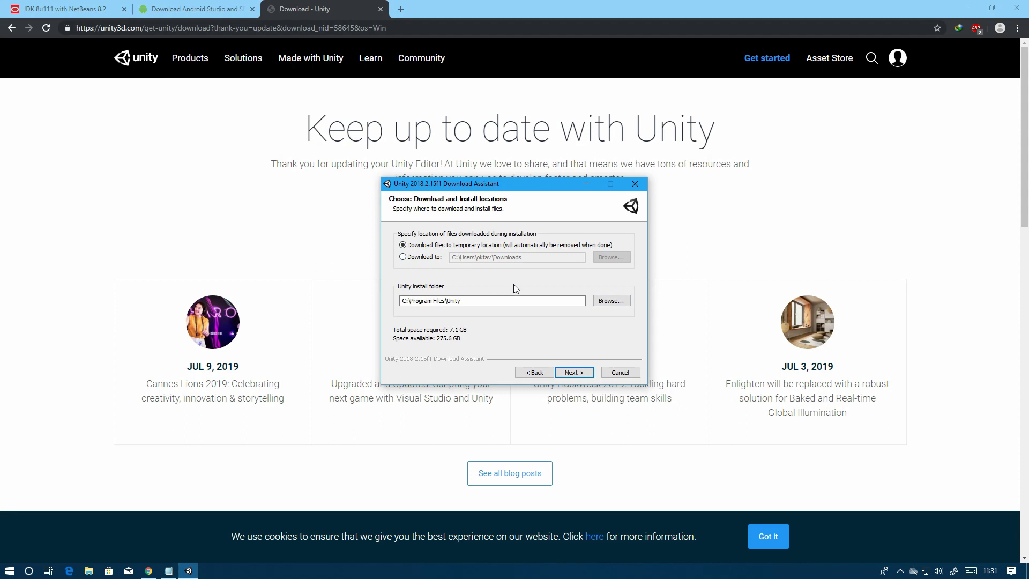
- Install Unity into C:\Program Files\Unity using temporary download files, accept the Visual Studio license terms, and finish the setup
{"action": "left_click", "coordinate": [589, 371]}
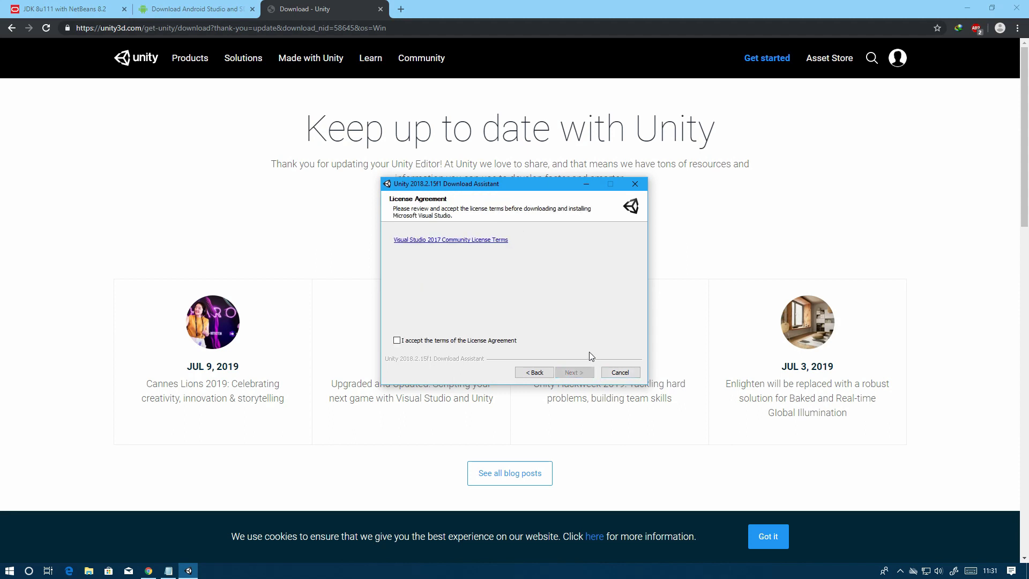
{"action": "left_click", "coordinate": [488, 340]}
{"action": "left_click", "coordinate": [576, 373]}
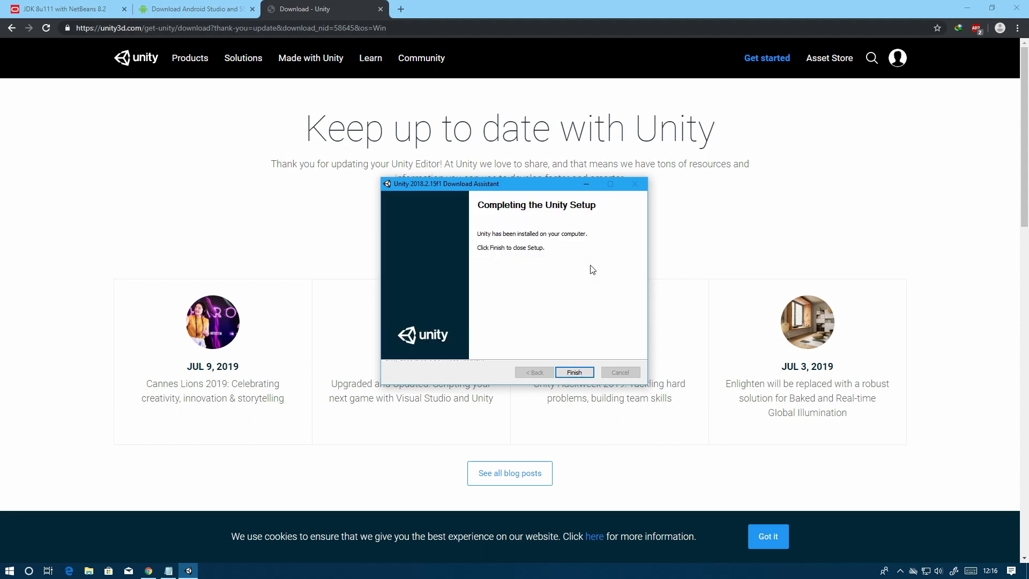
{"action": "left_click", "coordinate": [583, 375]}
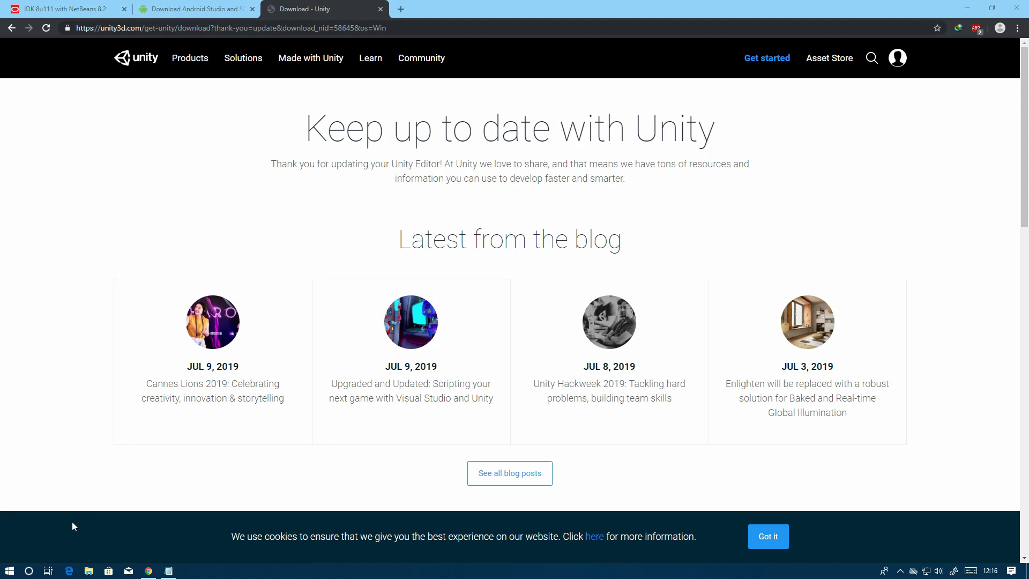
- Search Windows for "uni" and launch the installed Unity app
{"action": "left_click", "coordinate": [29, 572]}
{"action": "type", "text": "uni"}
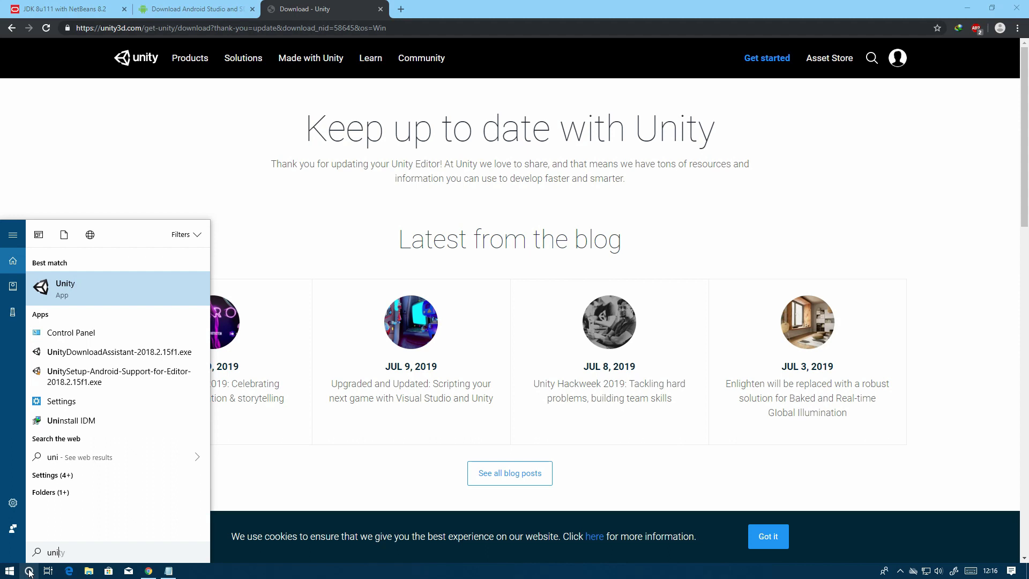
{"action": "left_click", "coordinate": [29, 572]}
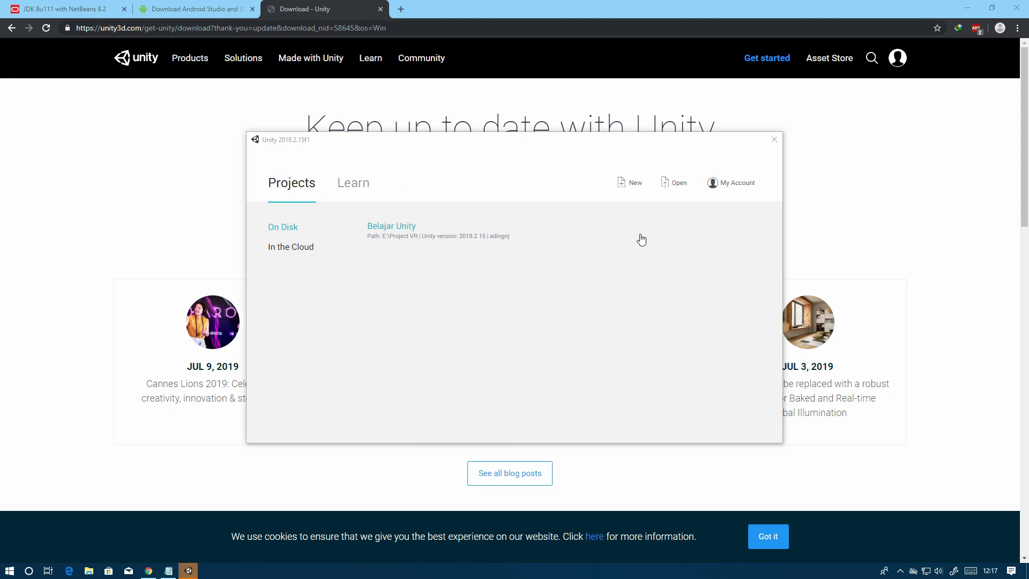
- Start a new Unity project and name it "Berlajar Unity"
{"action": "left_click", "coordinate": [625, 189]}
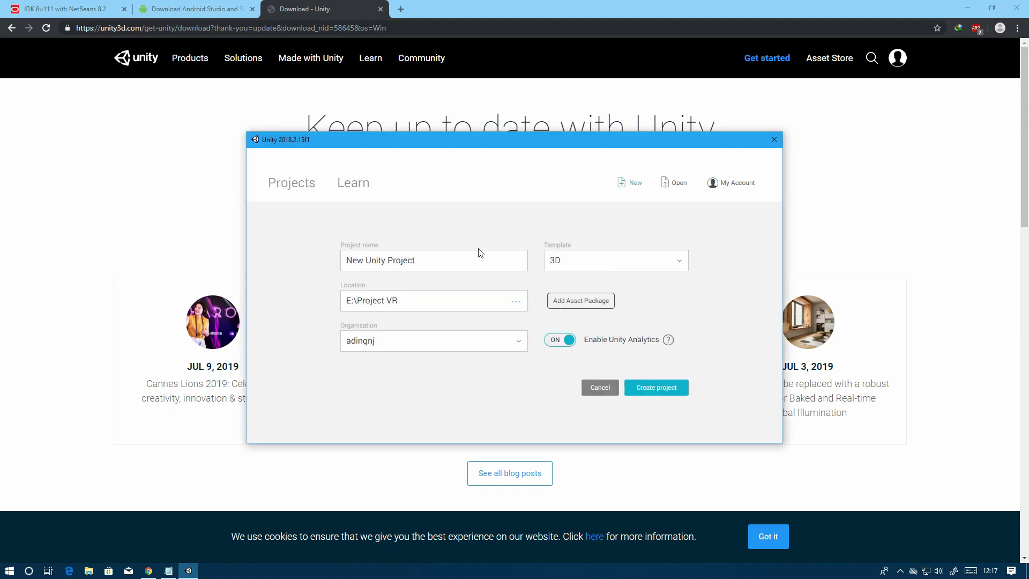
{"action": "left_click_drag", "start_coordinate": [443, 257], "coordinate": [329, 252]}
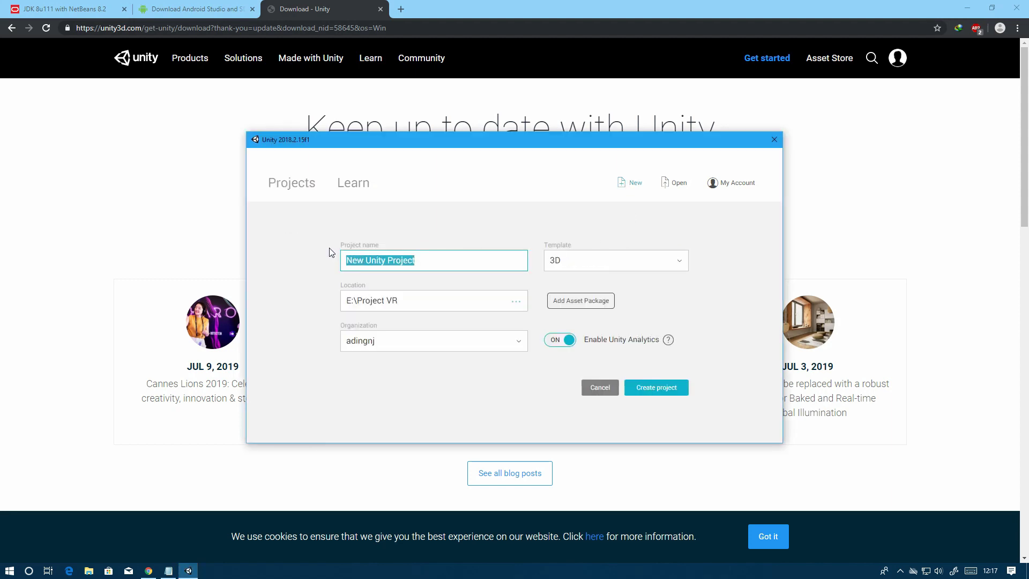
{"action": "type", "text": "B"}
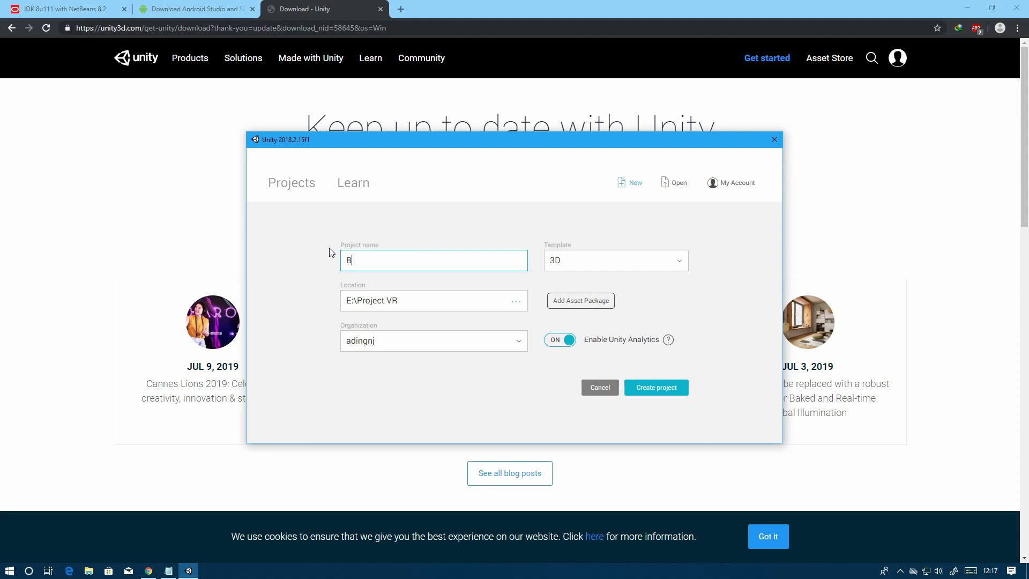
{"action": "type", "text": "erlajar Unity"}
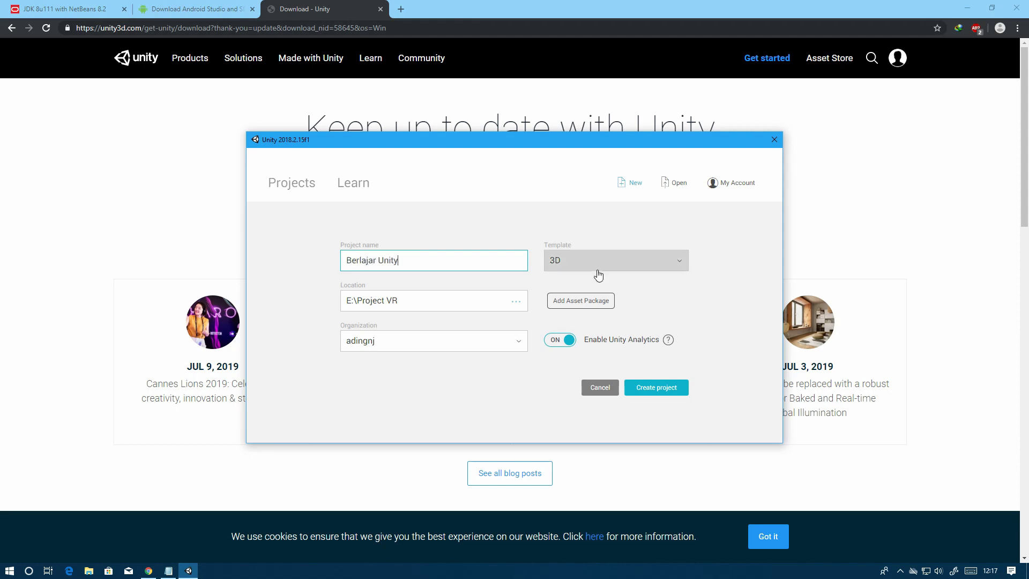
- Keep the default organization, choose E:\Project VR as the project location, and select the 3D template
{"action": "left_click", "coordinate": [459, 351]}
{"action": "left_click", "coordinate": [380, 335]}
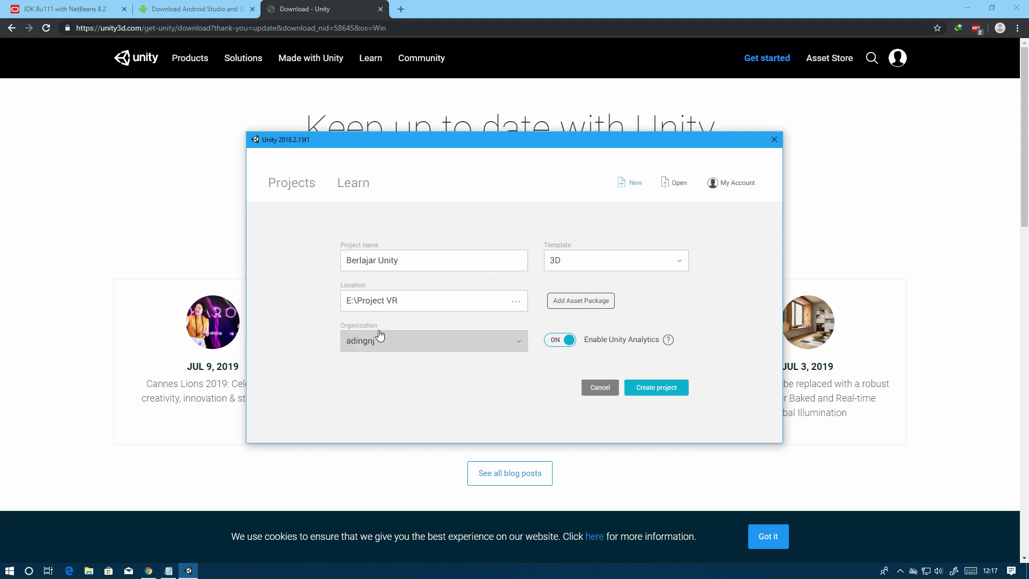
{"action": "left_click", "coordinate": [516, 302]}
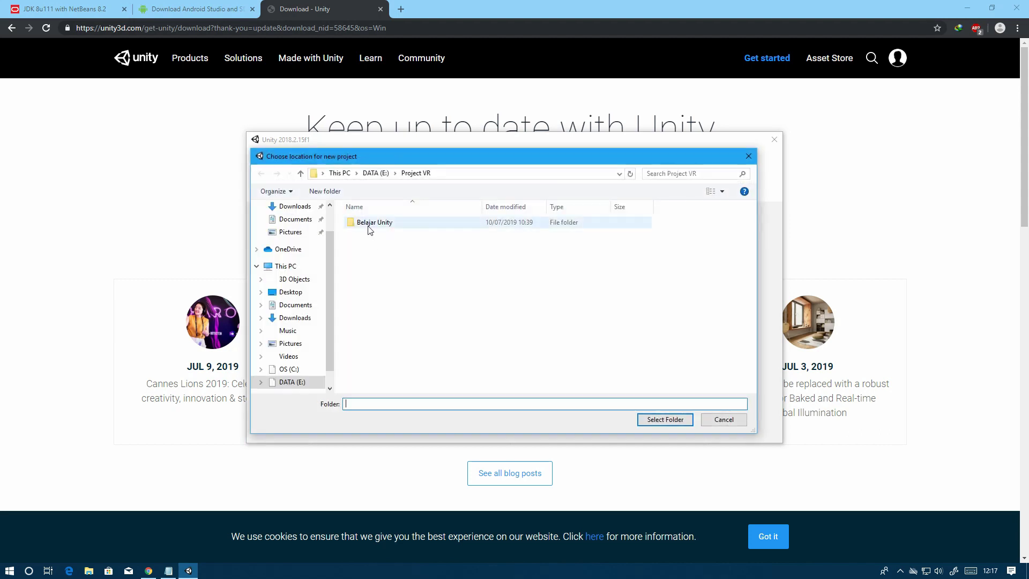
{"action": "left_click", "coordinate": [664, 419]}
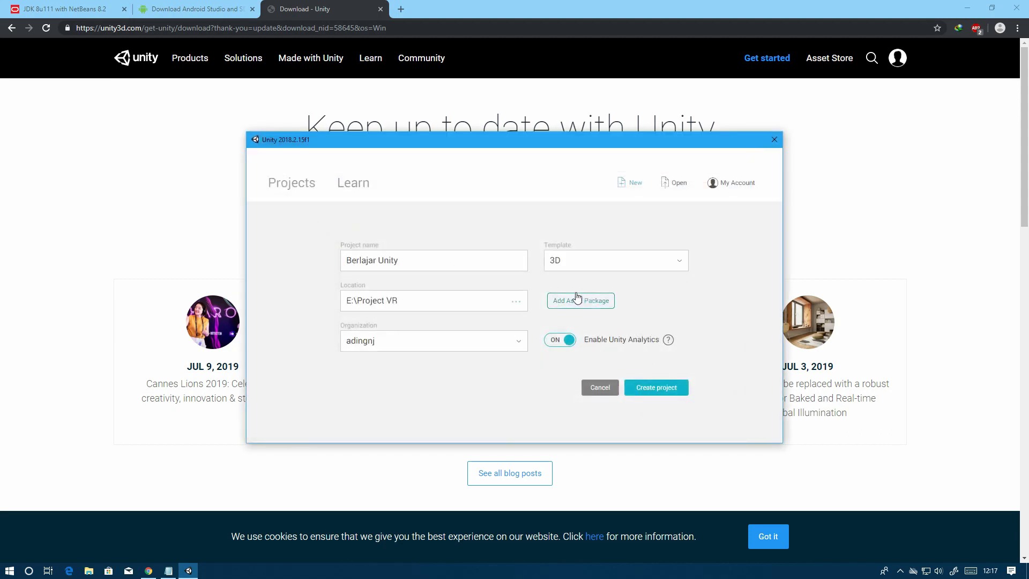
{"action": "left_click", "coordinate": [563, 261]}
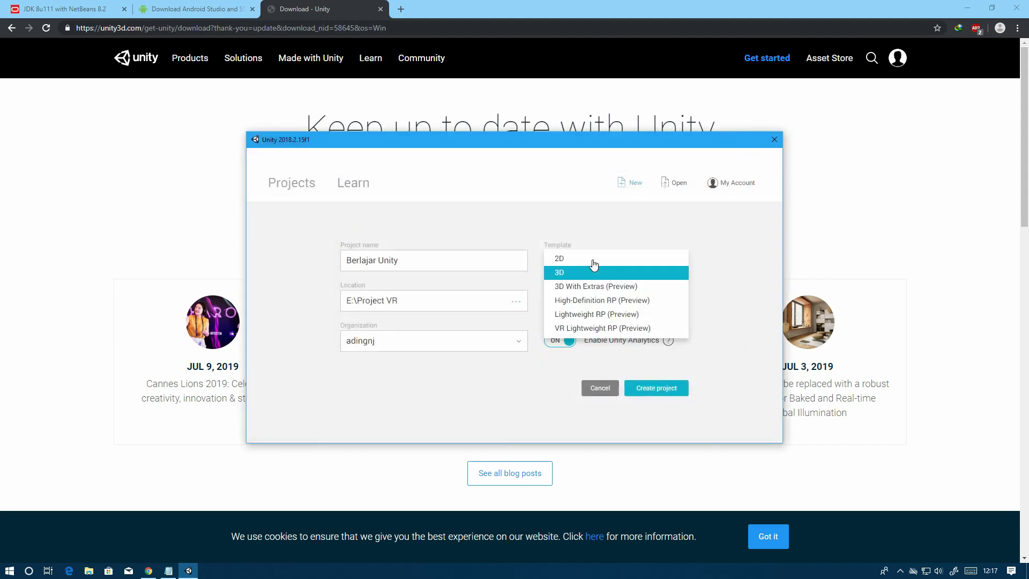
{"action": "left_click", "coordinate": [584, 273]}
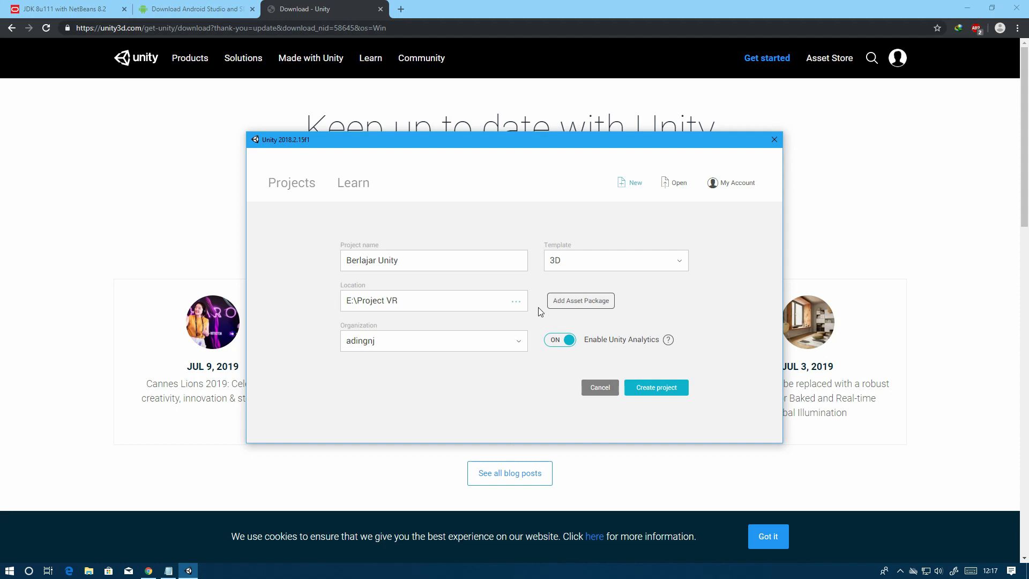
- Create the project, allow Unity Editor through the firewall on private networks, and bring the editor window to the front
{"action": "left_click", "coordinate": [668, 392]}
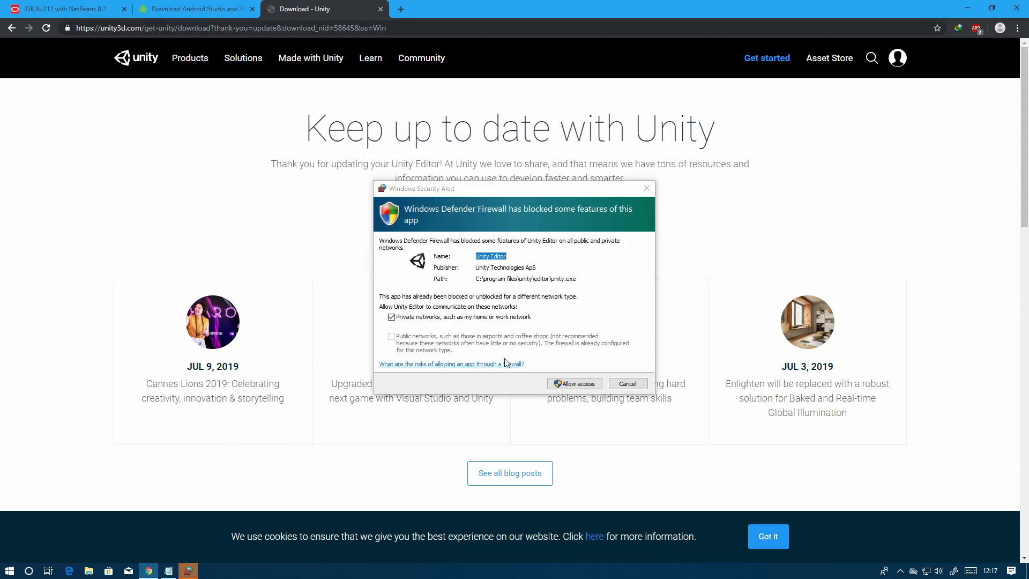
{"action": "left_click", "coordinate": [581, 385]}
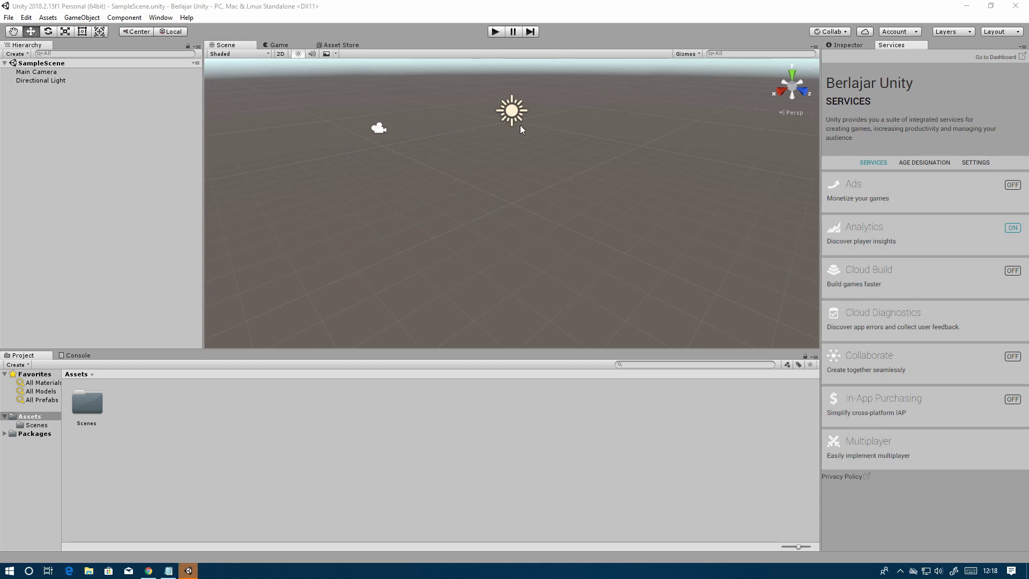
{"action": "mouse_move", "coordinate": [188, 569]}
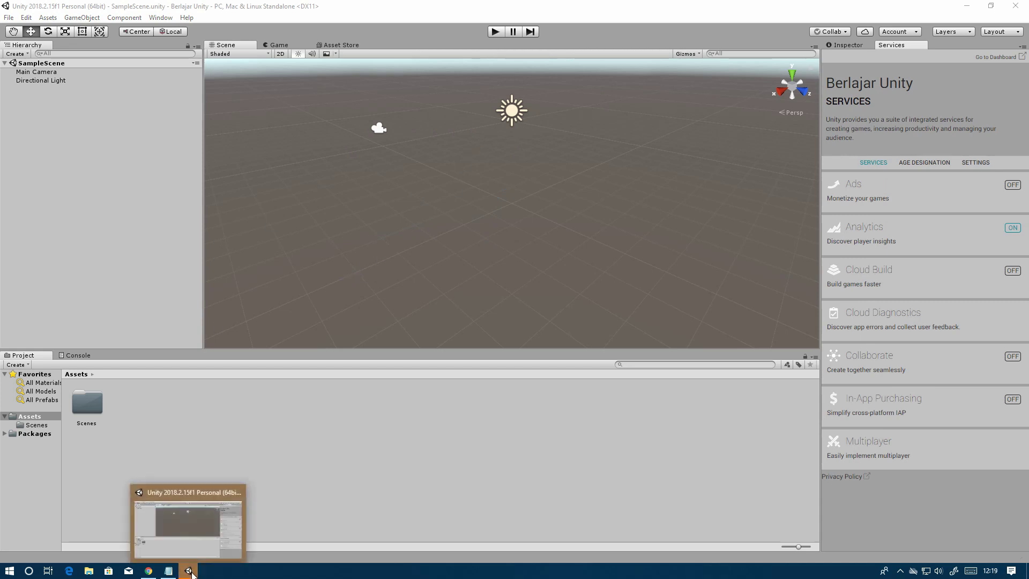
{"action": "left_click", "coordinate": [199, 532]}
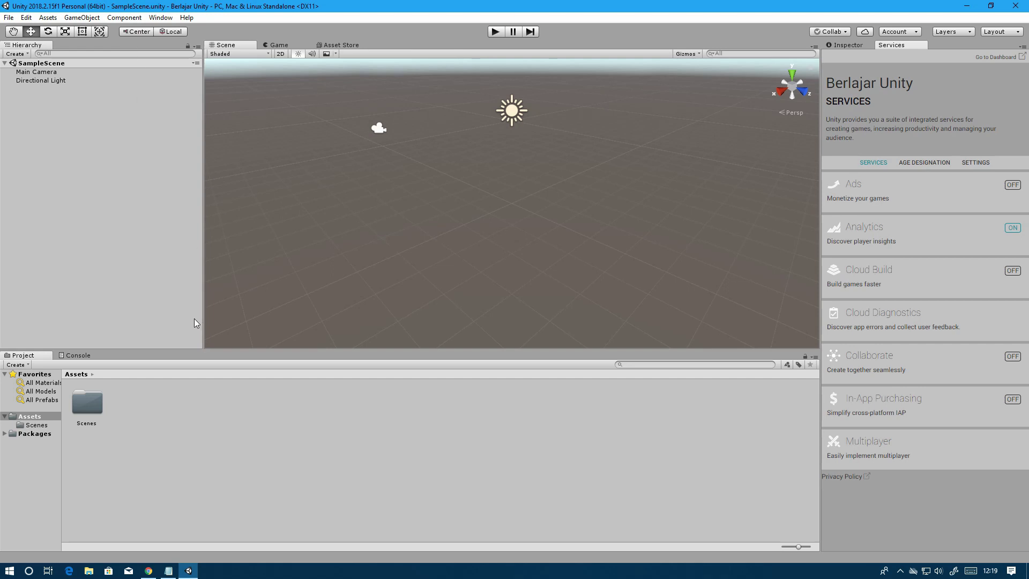
- Set the Android SDK path in Unity's External Tools preferences to the automatically detected SDK directory
{"action": "left_click", "coordinate": [29, 19]}
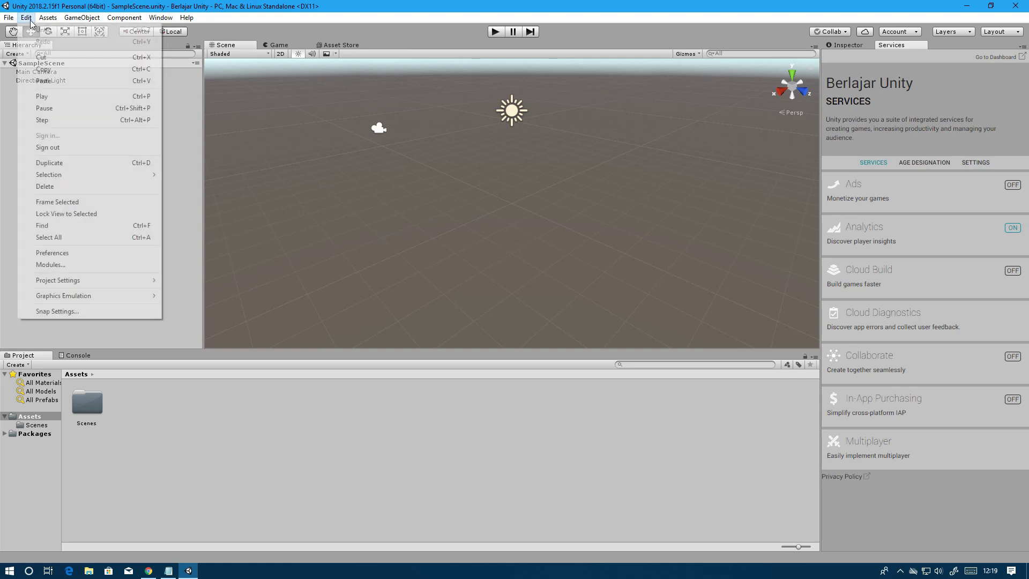
{"action": "left_click", "coordinate": [71, 252]}
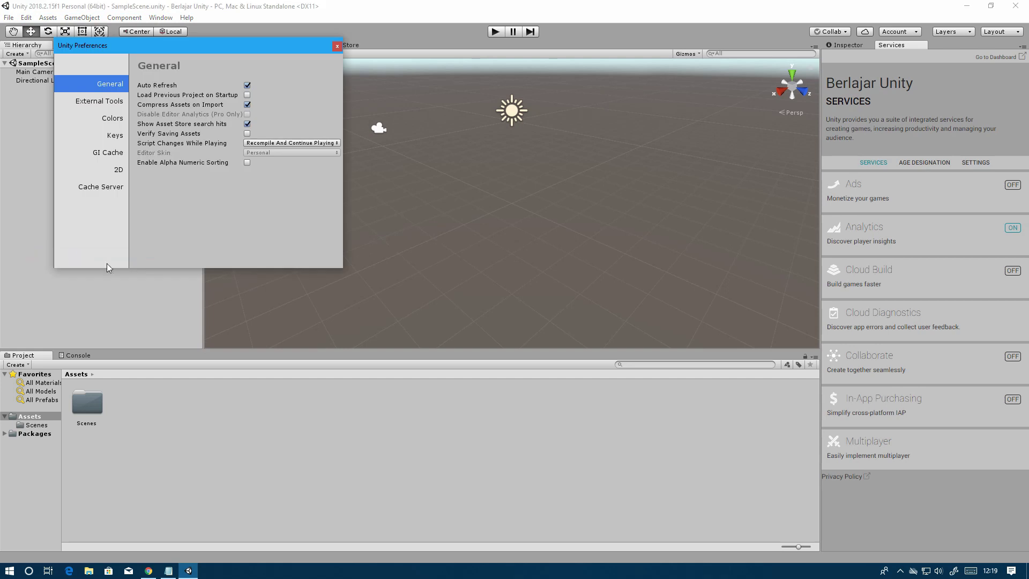
{"action": "left_click", "coordinate": [105, 104]}
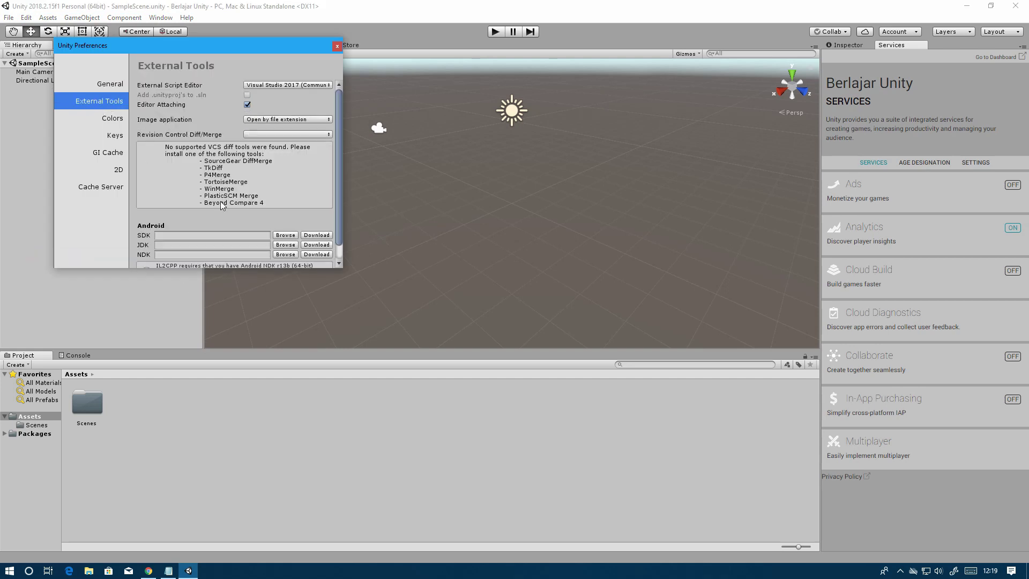
{"action": "scroll", "coordinate": [263, 201], "scroll_direction": "down", "scroll_amount": 1}
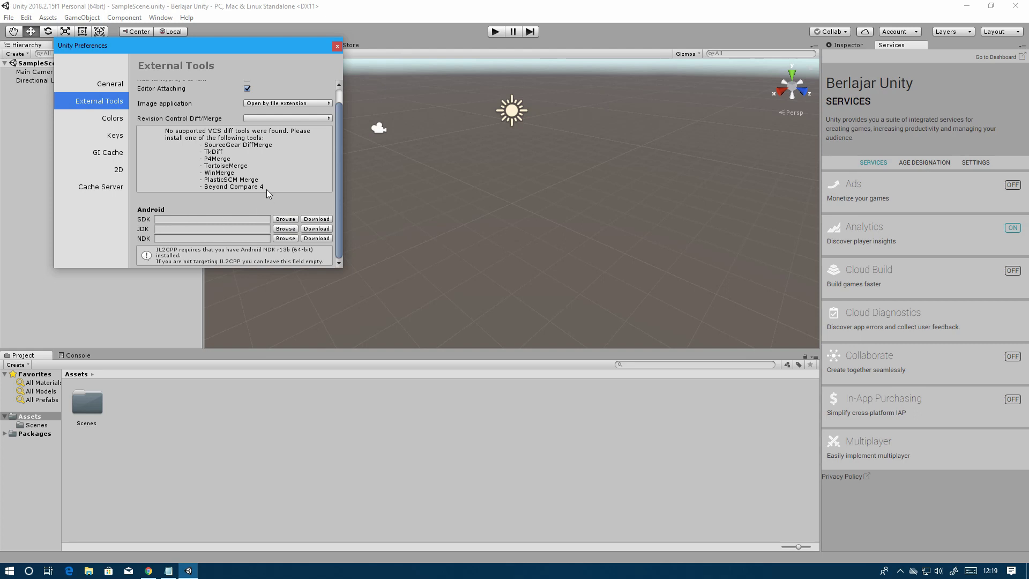
{"action": "left_click", "coordinate": [292, 220]}
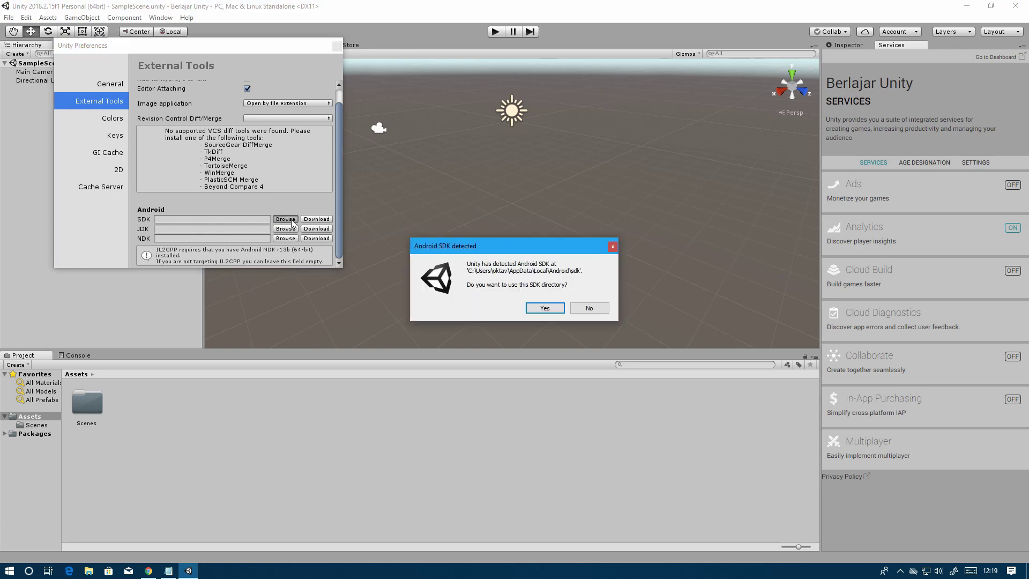
{"action": "left_click", "coordinate": [552, 311]}
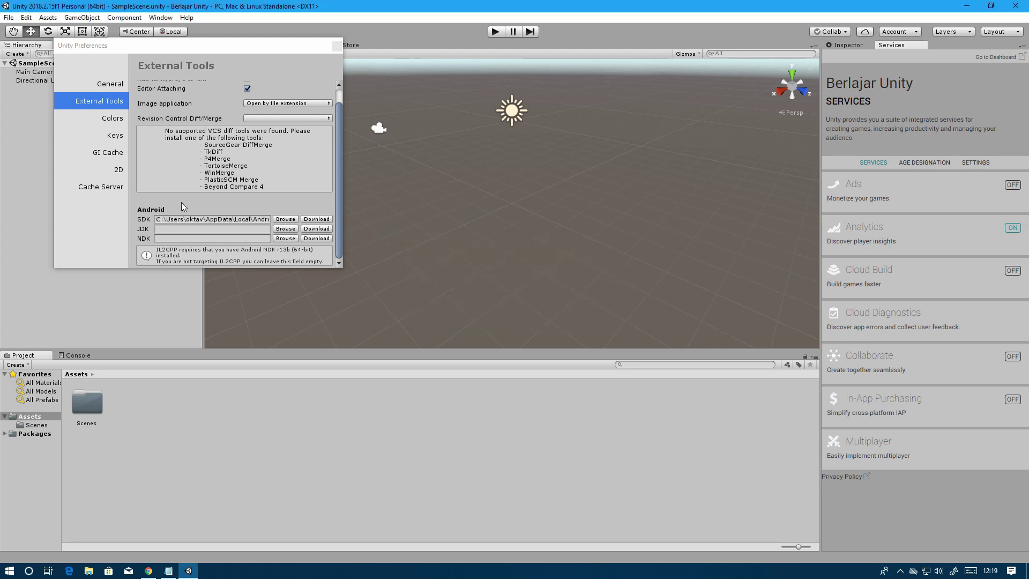
- Review the Android SDK path in the External Tools preferences and reselect the suggested Android\sdk folder for it
{"action": "left_click", "coordinate": [158, 220]}
{"action": "left_click", "coordinate": [208, 220]}
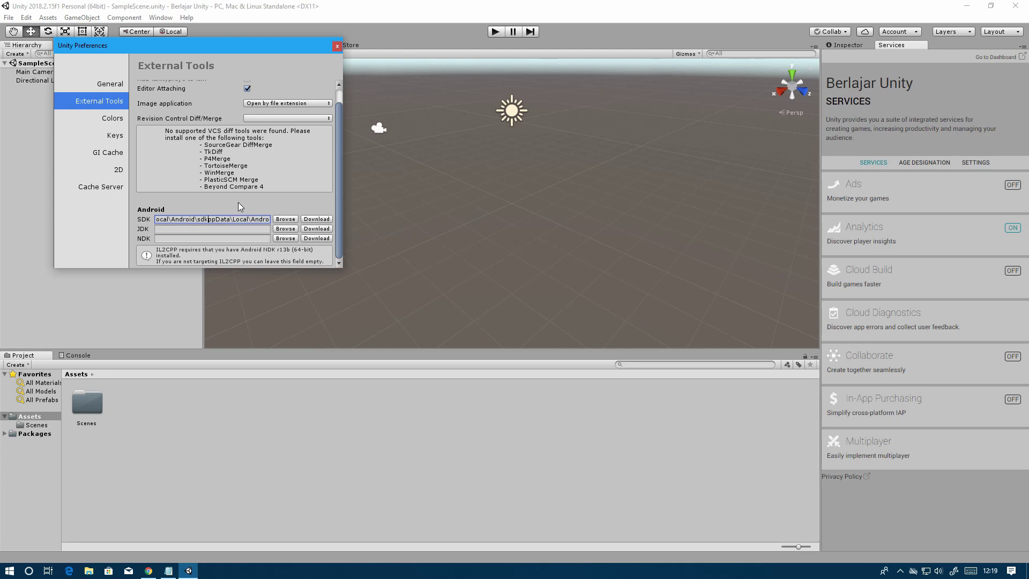
{"action": "left_click_drag", "start_coordinate": [190, 219], "coordinate": [138, 225]}
{"action": "left_click", "coordinate": [213, 219]}
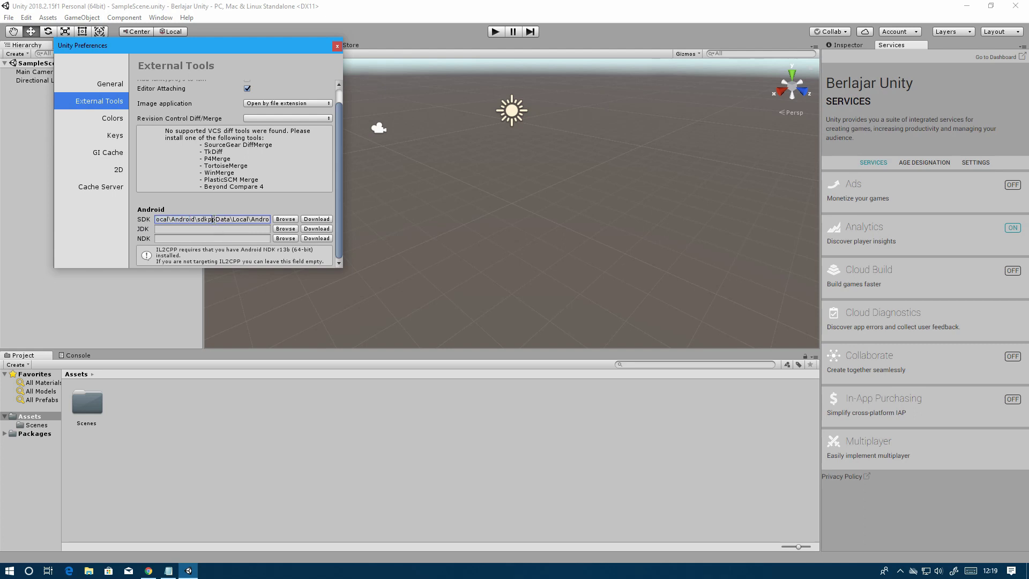
{"action": "left_click", "coordinate": [291, 218]}
{"action": "left_click", "coordinate": [554, 308]}
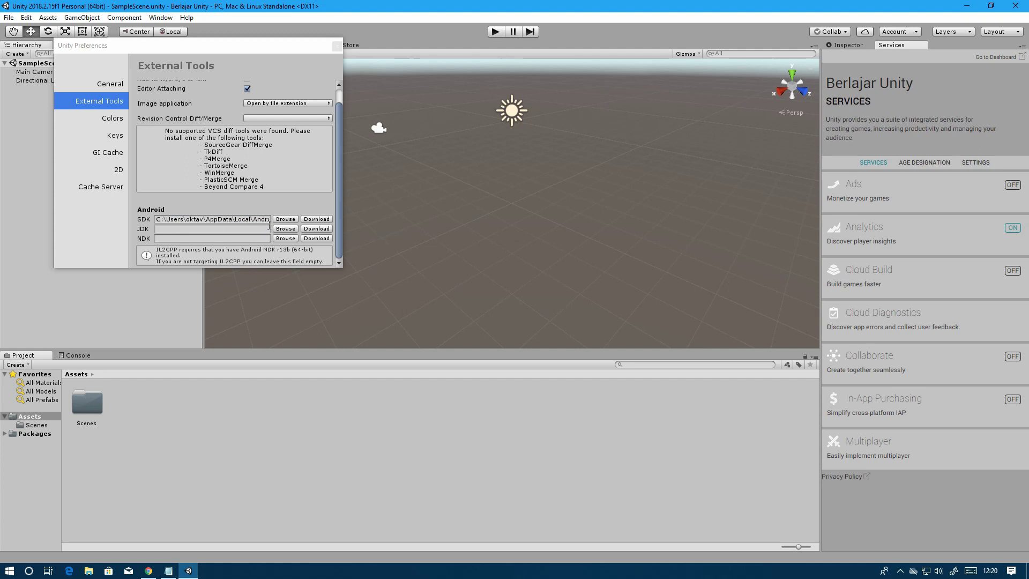
- Set the Android JDK path to the suggested folder C:\PROGRA~1\Java\JDK18~1.0_1 and close the preferences
{"action": "left_click", "coordinate": [290, 229]}
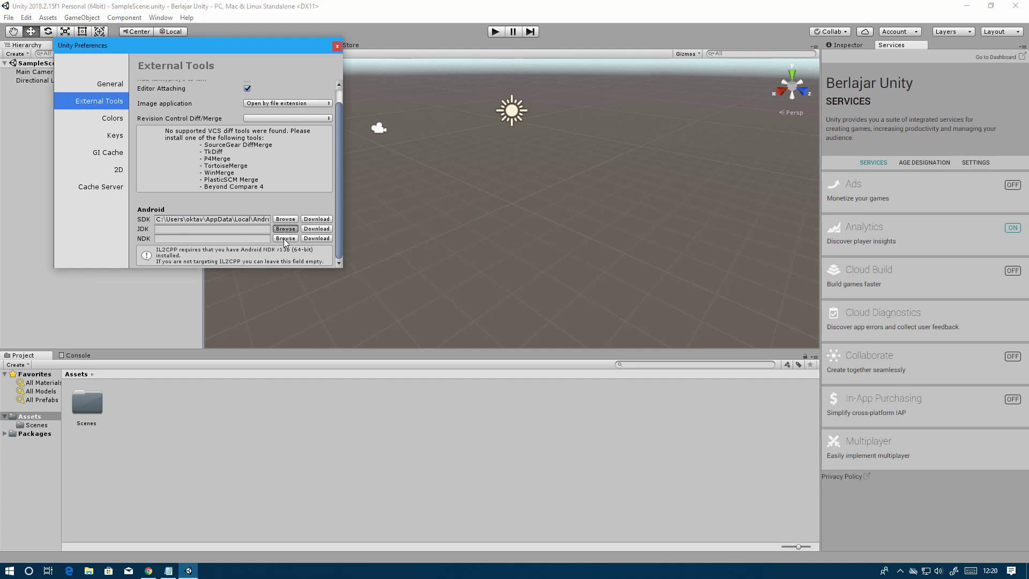
{"action": "left_click", "coordinate": [545, 308]}
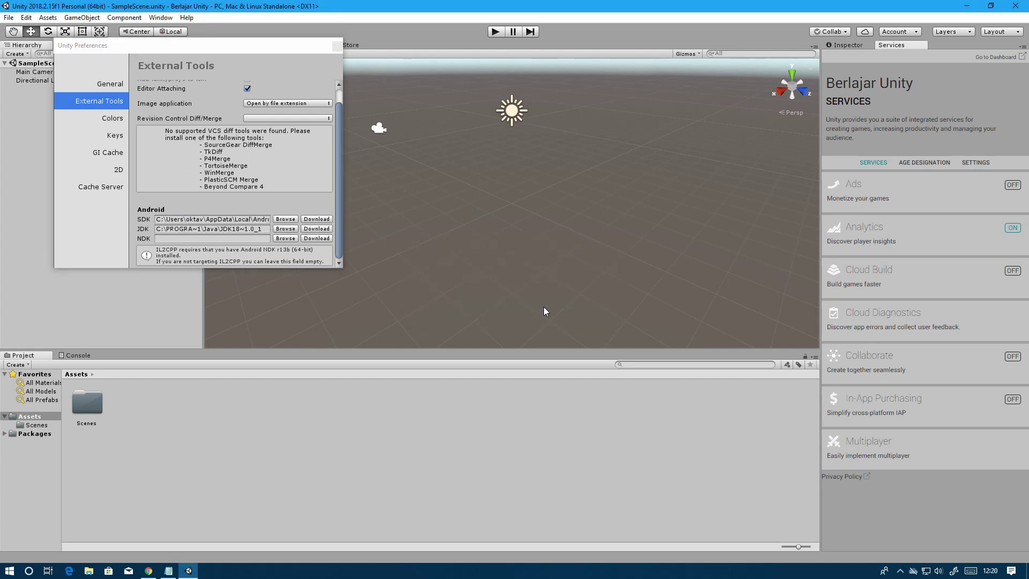
{"action": "left_click", "coordinate": [106, 187]}
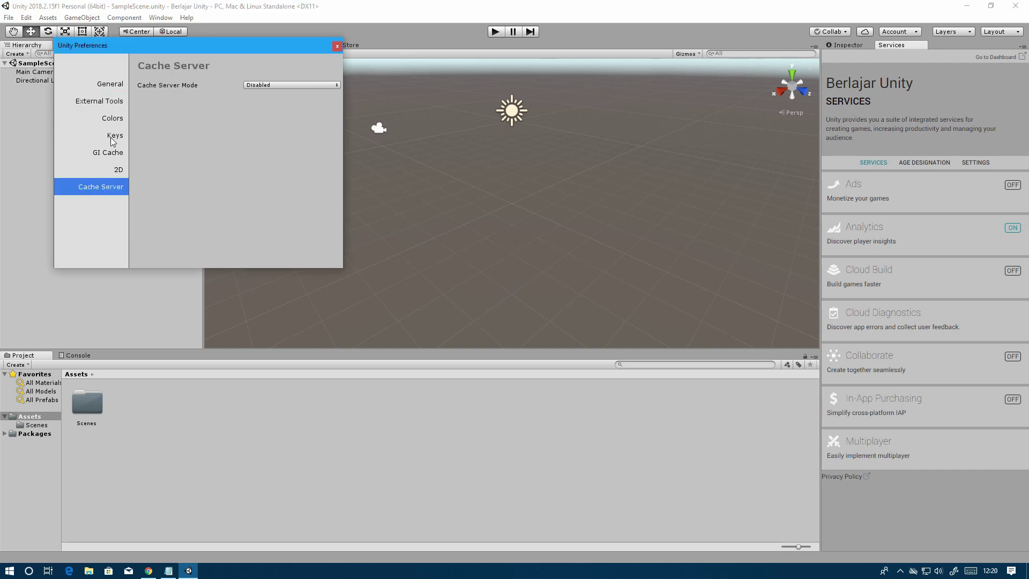
{"action": "left_click", "coordinate": [113, 84]}
{"action": "left_click", "coordinate": [336, 47]}
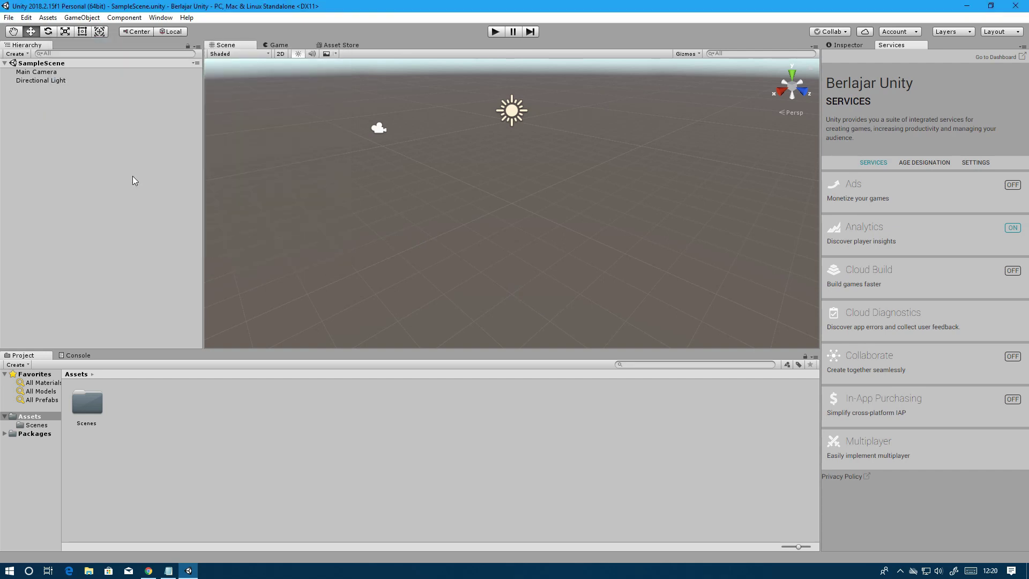